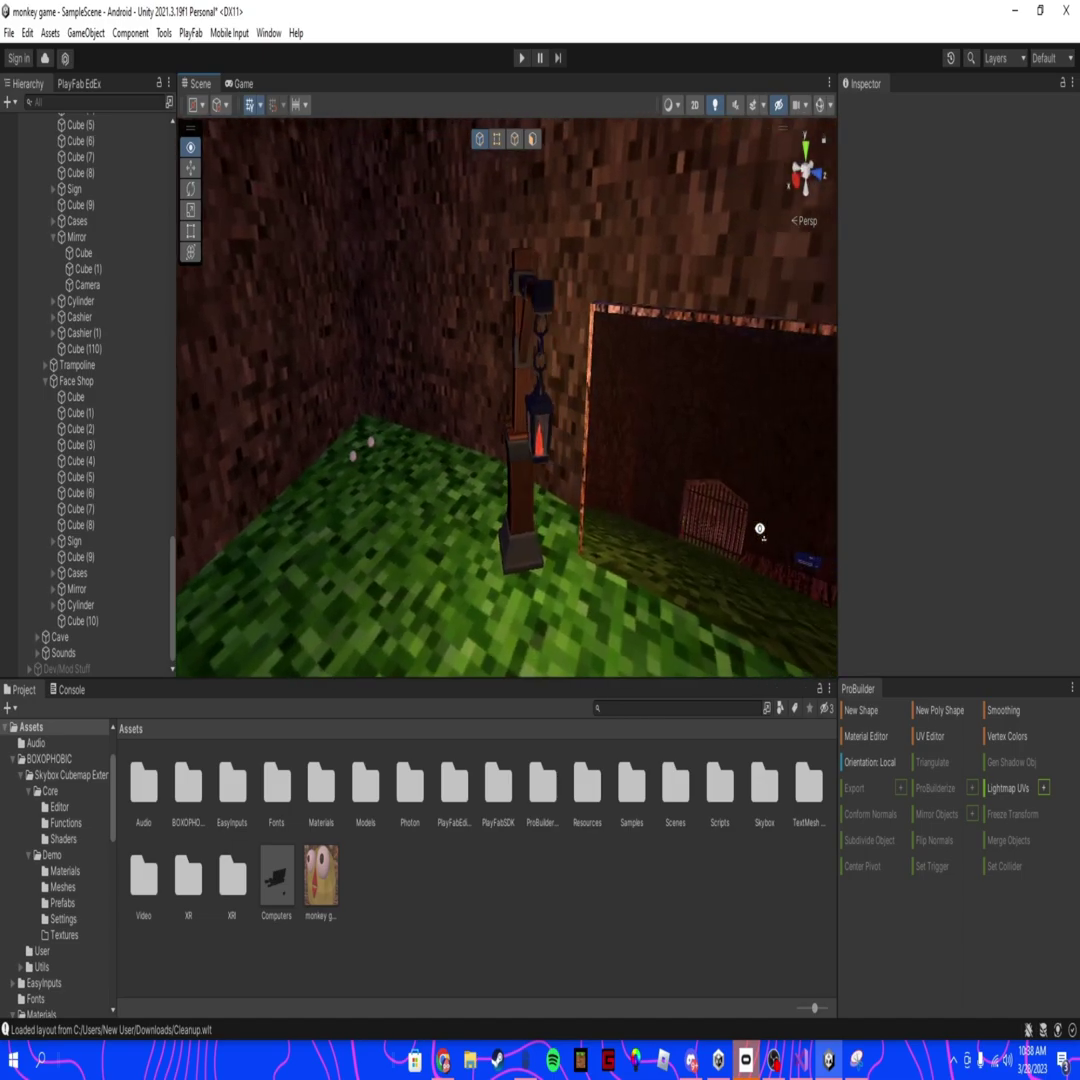
Fly through the Scene view toward the caged gate and down the grassy corridor.
right_click_drag(594, 452, 293, 450)
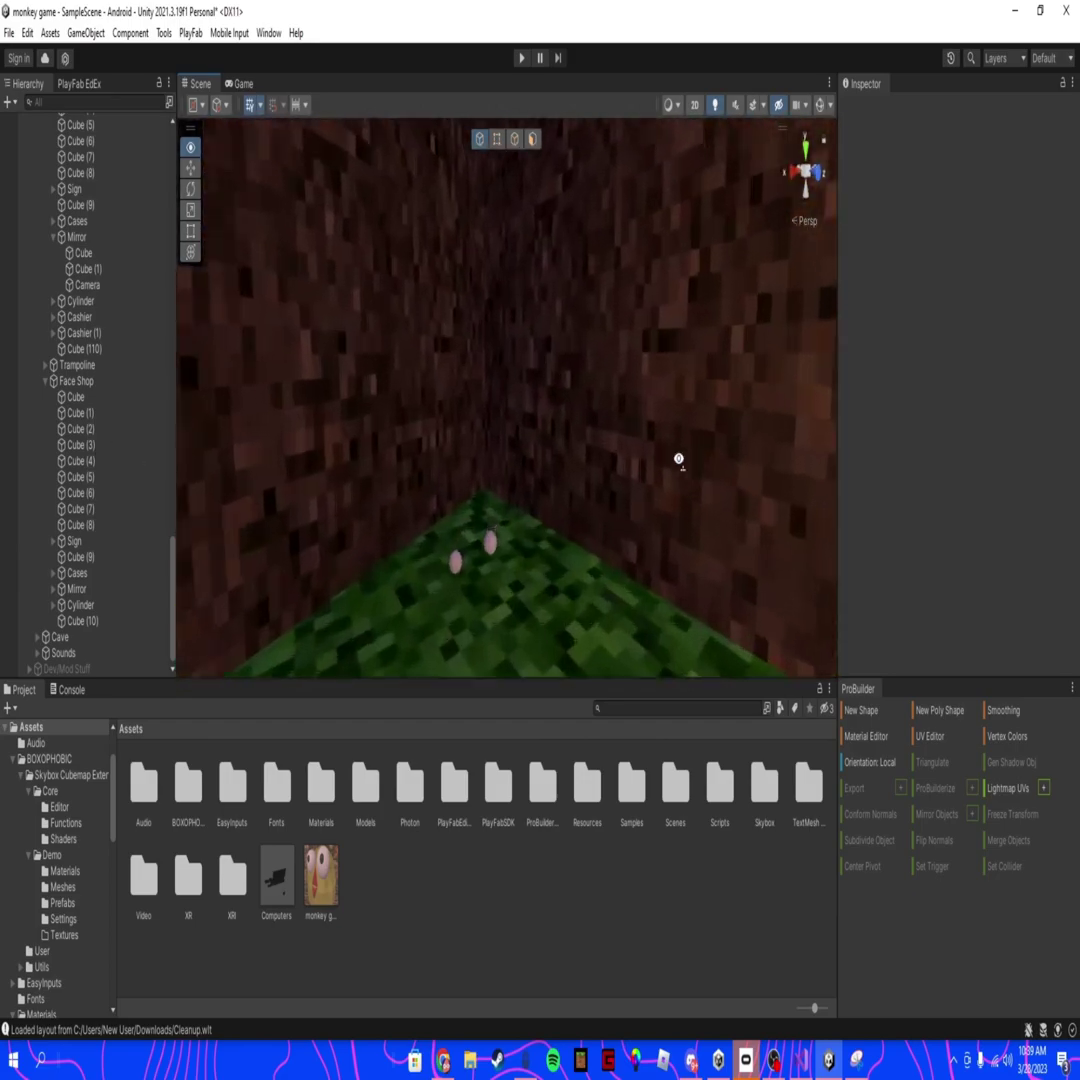
right_click_drag(610, 445, 622, 424)
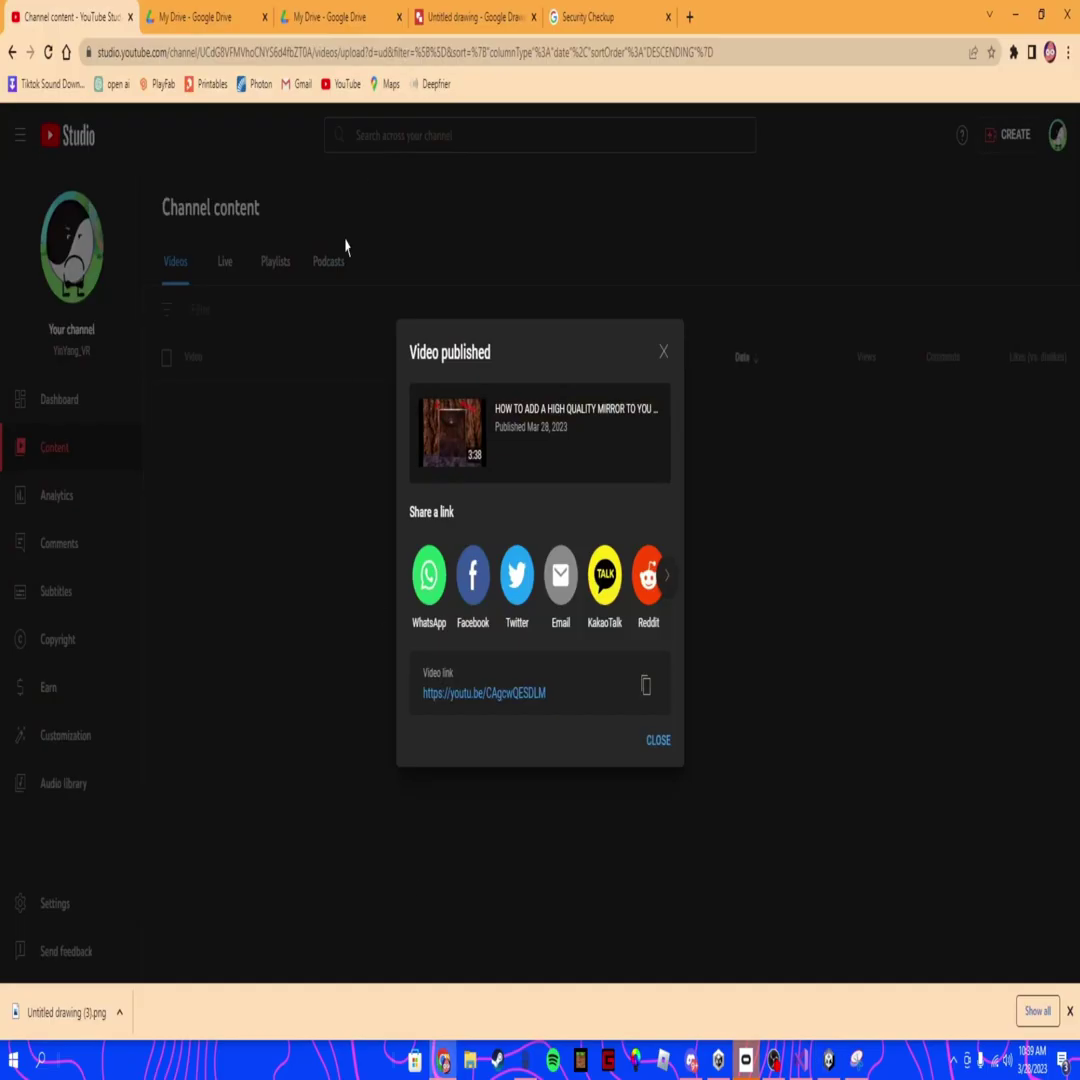
Open a new browser tab with the PlayFab Players page for Ferret Frenzy.
left_click(689, 16)
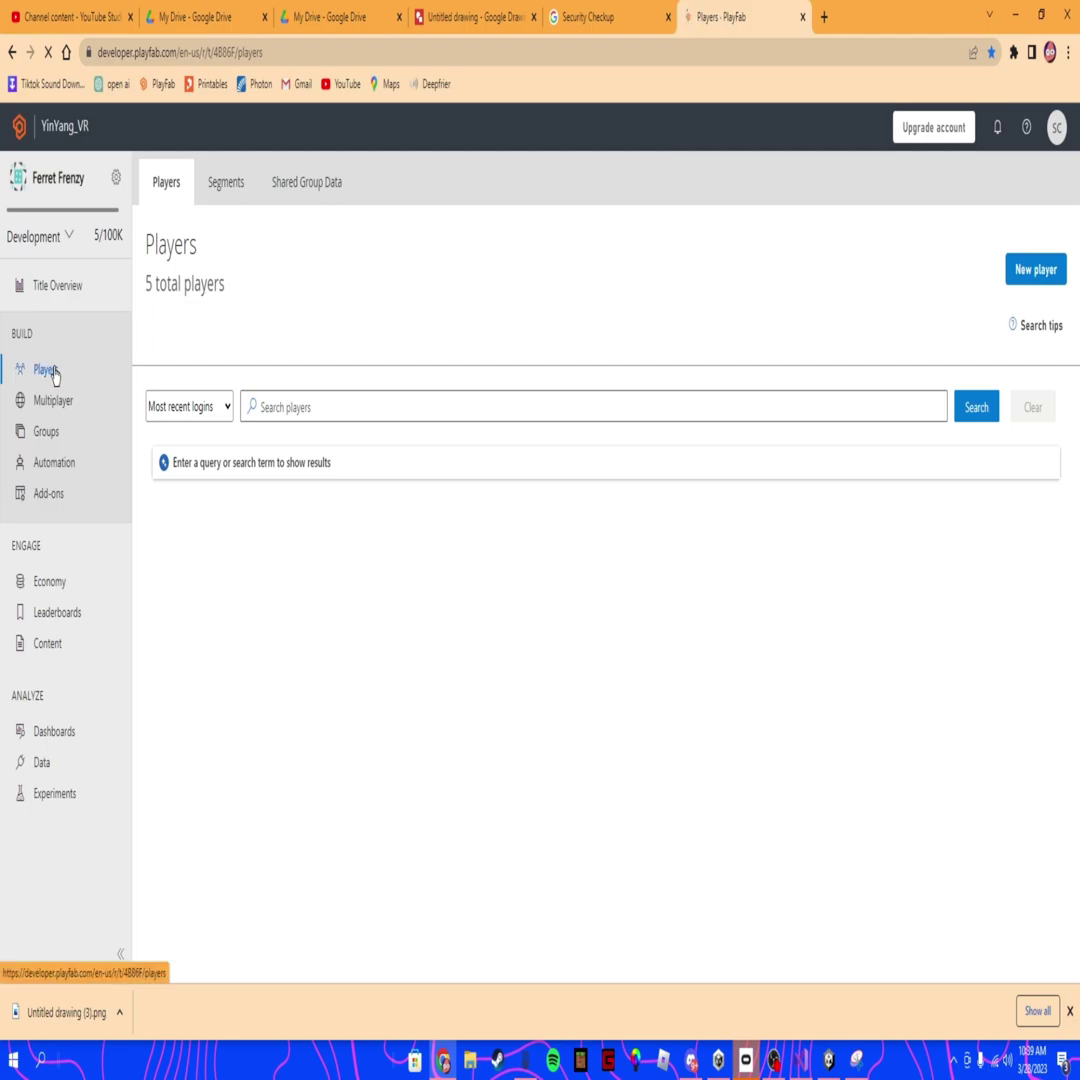
Switch to the Monkey Game title and open its Economy catalog item list.
left_click(115, 177)
left_click(116, 318)
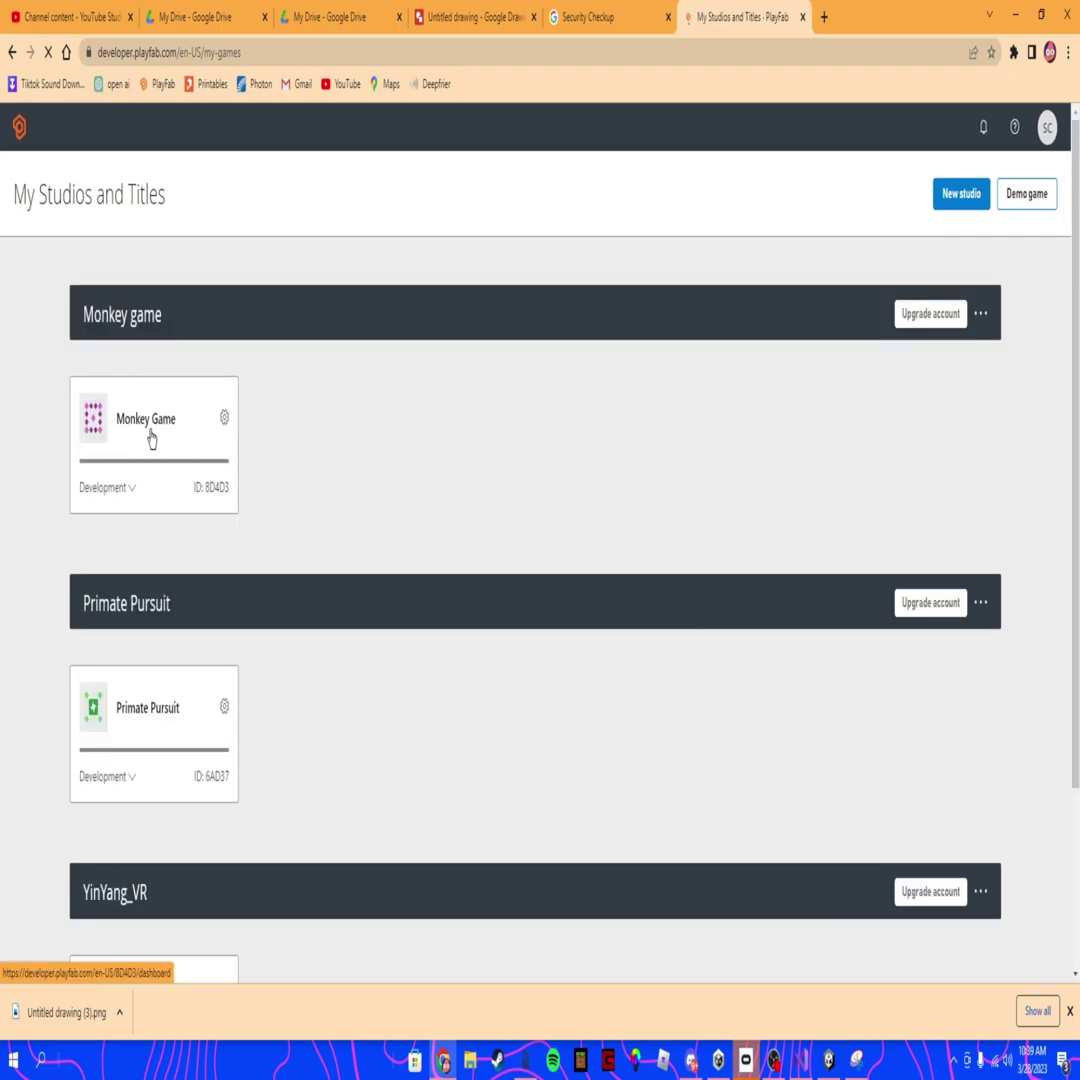
left_click(150, 440)
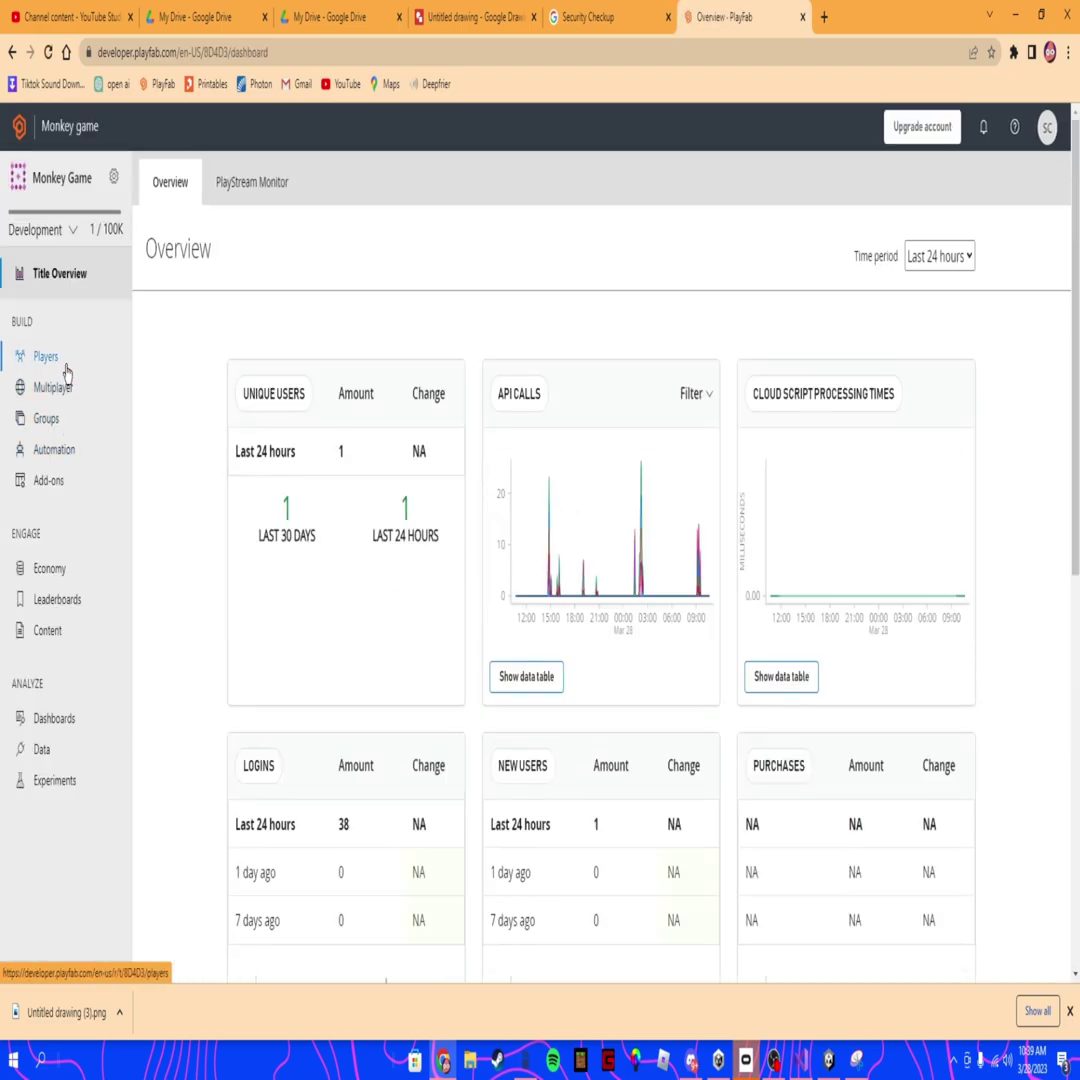
left_click(62, 572)
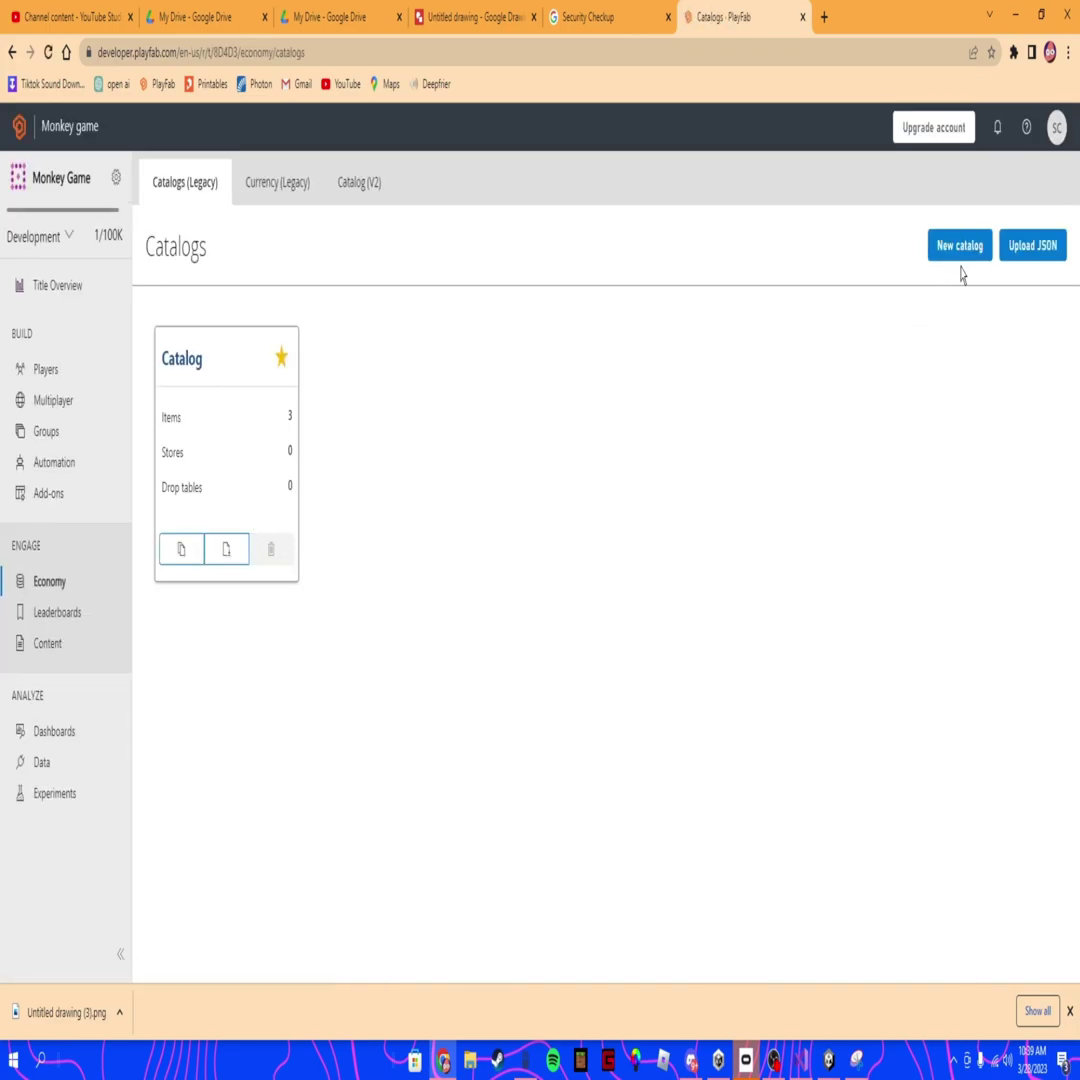
left_click(196, 369)
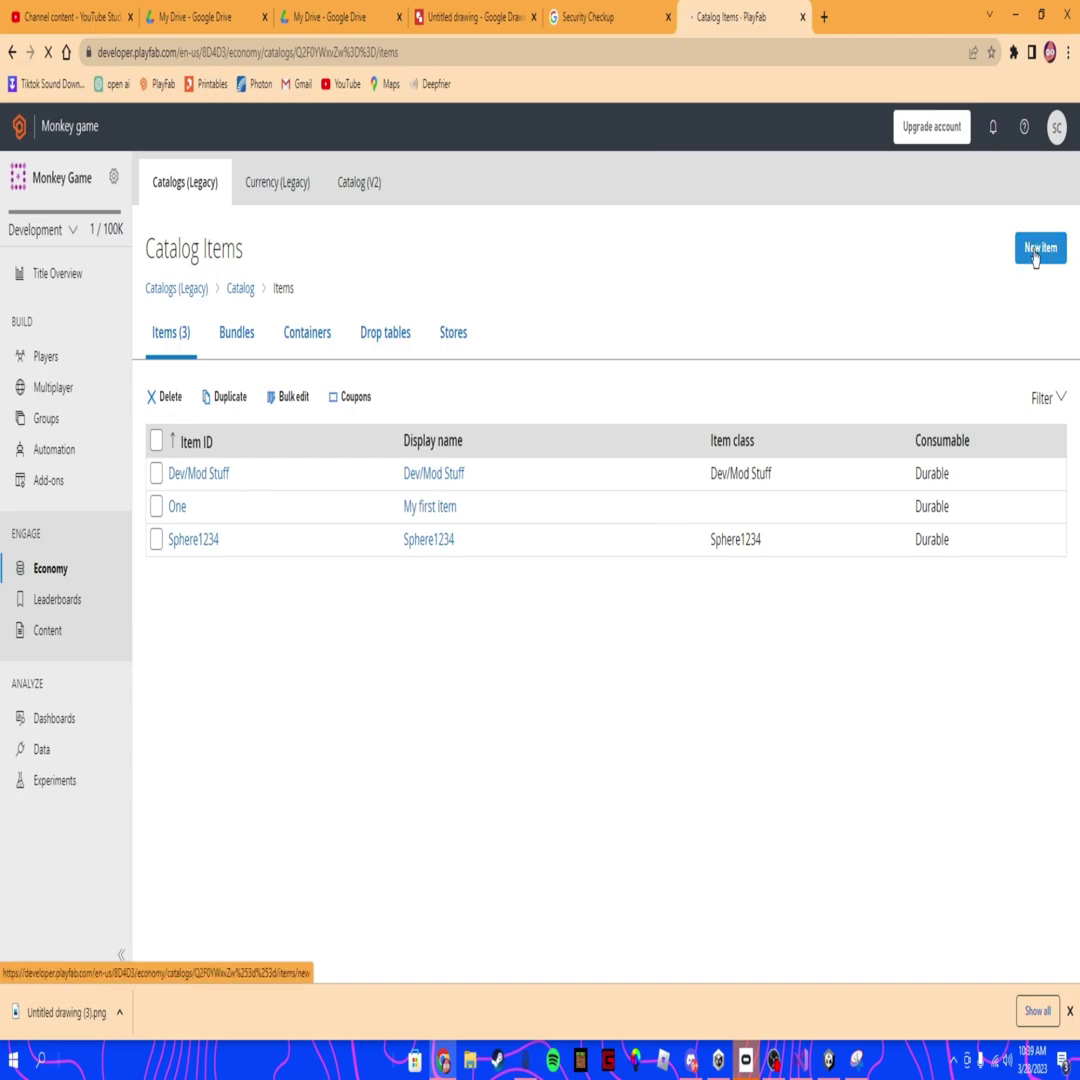
Start a blank new catalog item, then return to Unity facing the wall.
left_click(1036, 252)
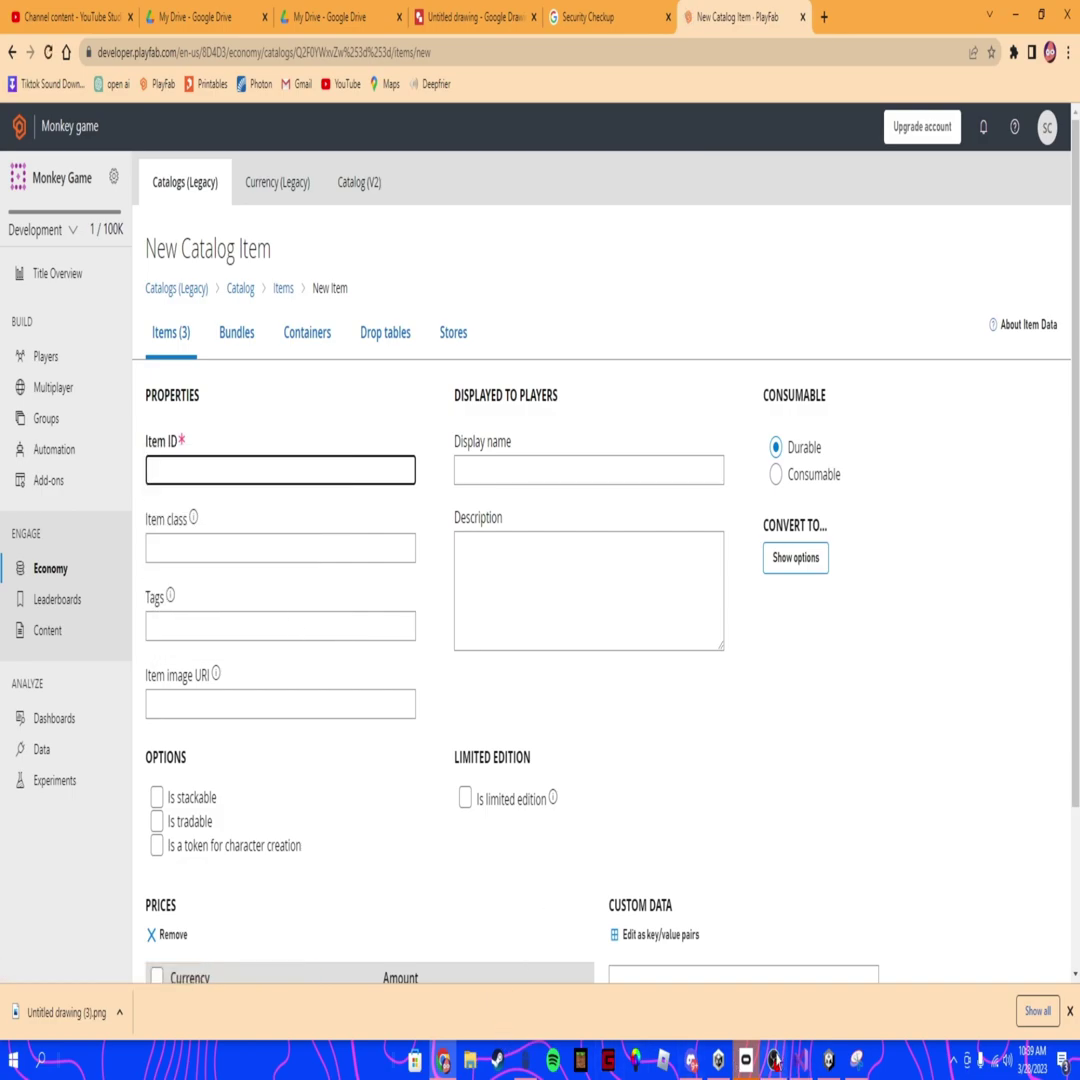
left_click(828, 1060)
right_click_drag(550, 543, 380, 610)
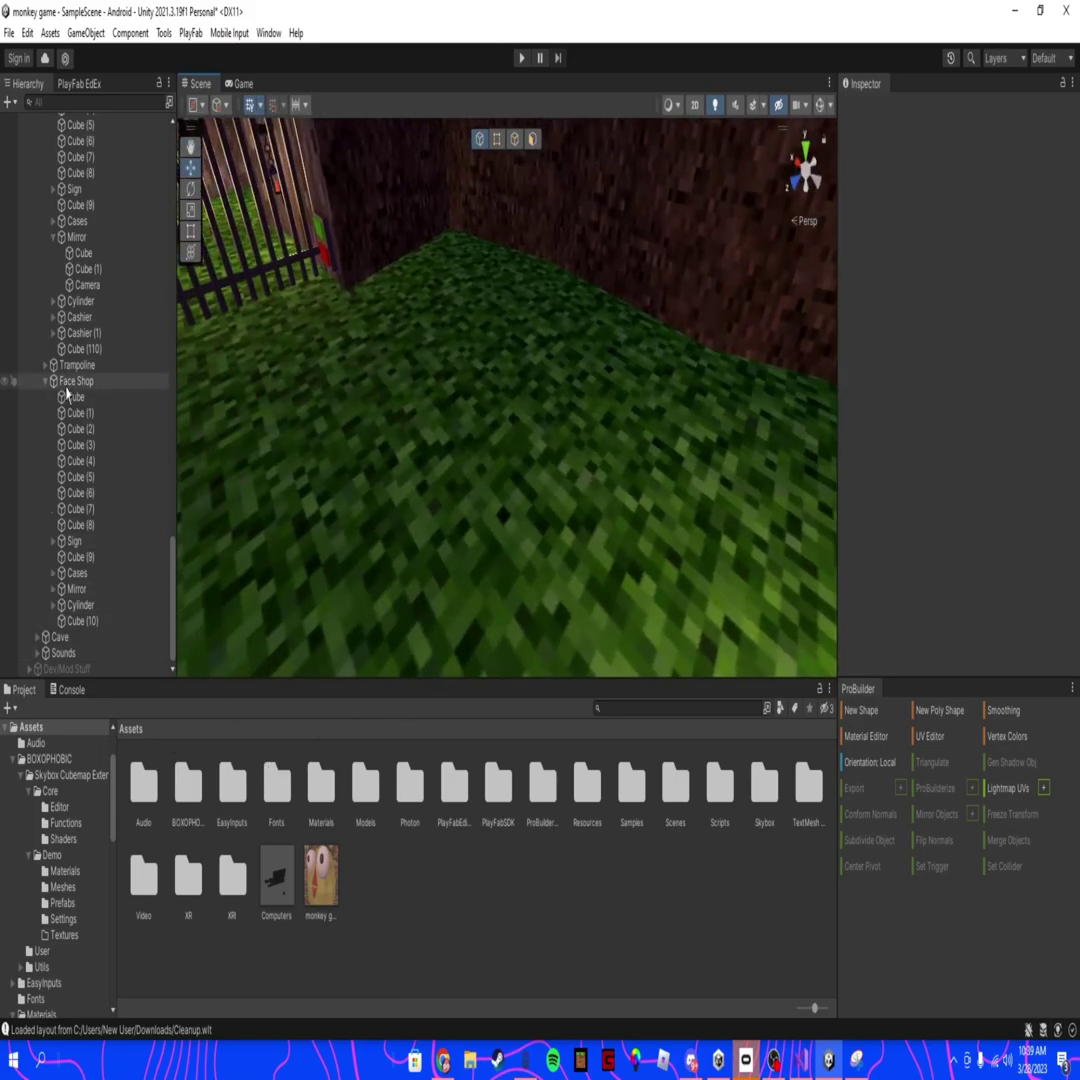
Collapse the Hat Shop group and fly the view out through the wall and back.
scroll(60, 480, "up", 5)
scroll(45, 566, "up", 8)
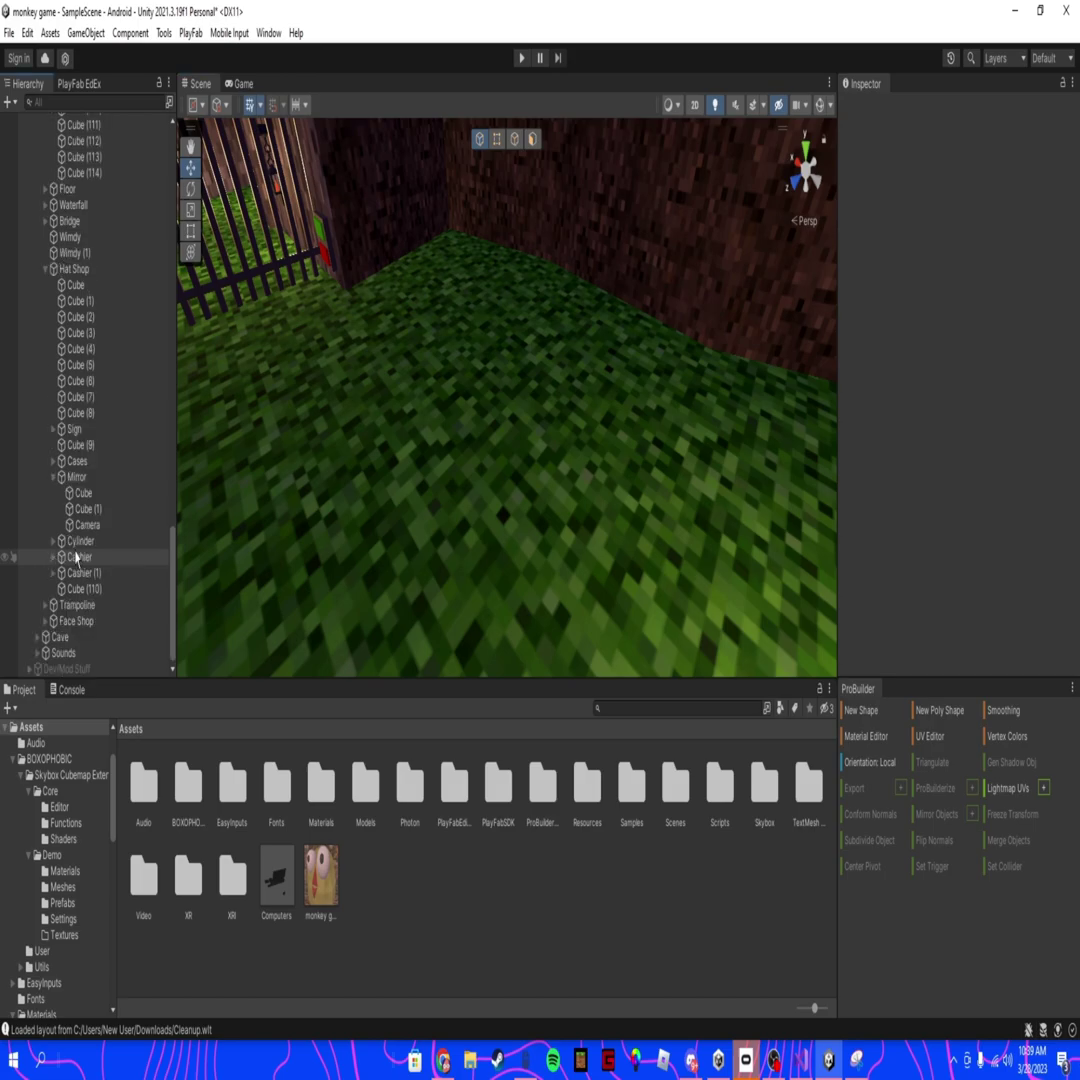
left_click(45, 569)
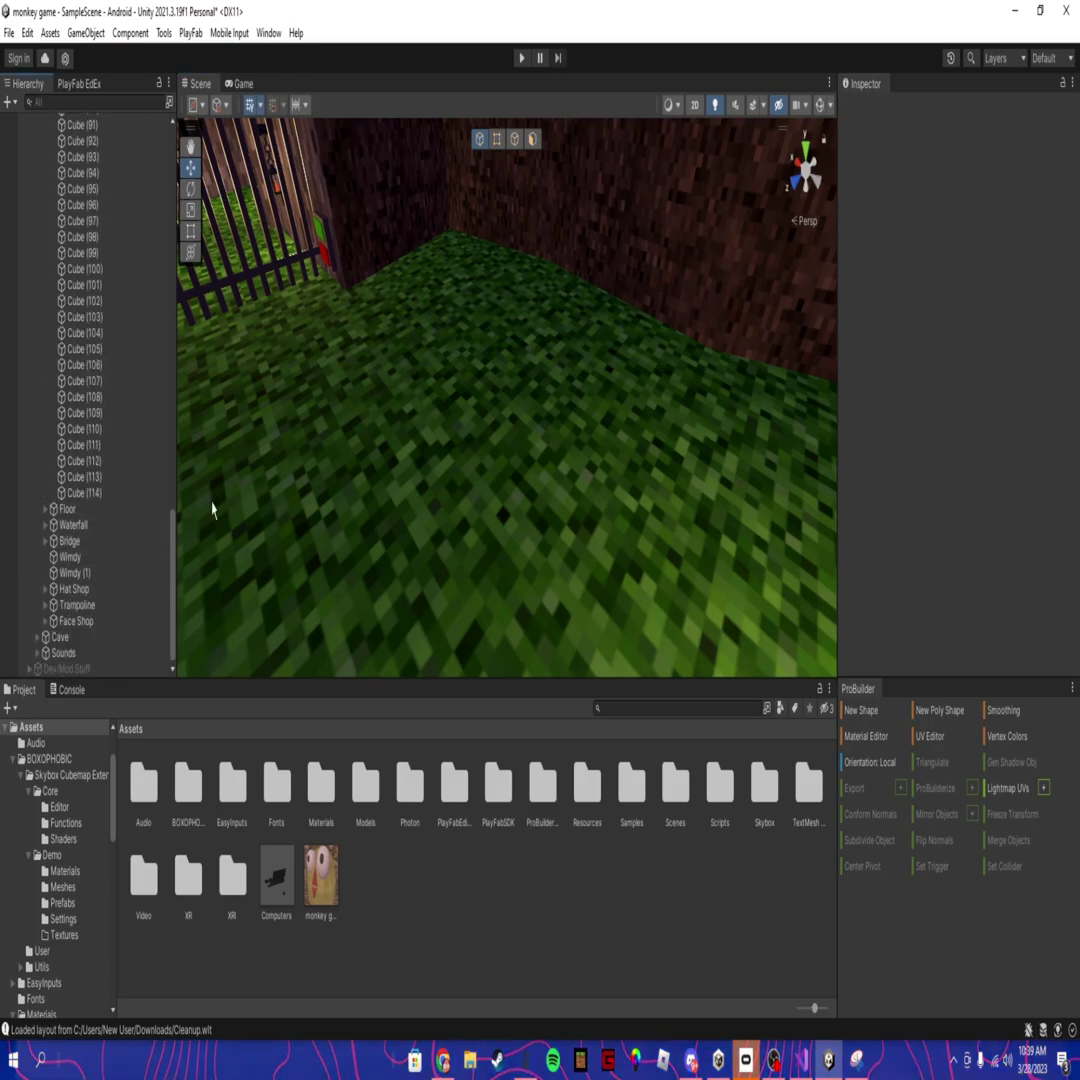
right_click_drag(212, 506, 540, 330)
key("s")
key("w")
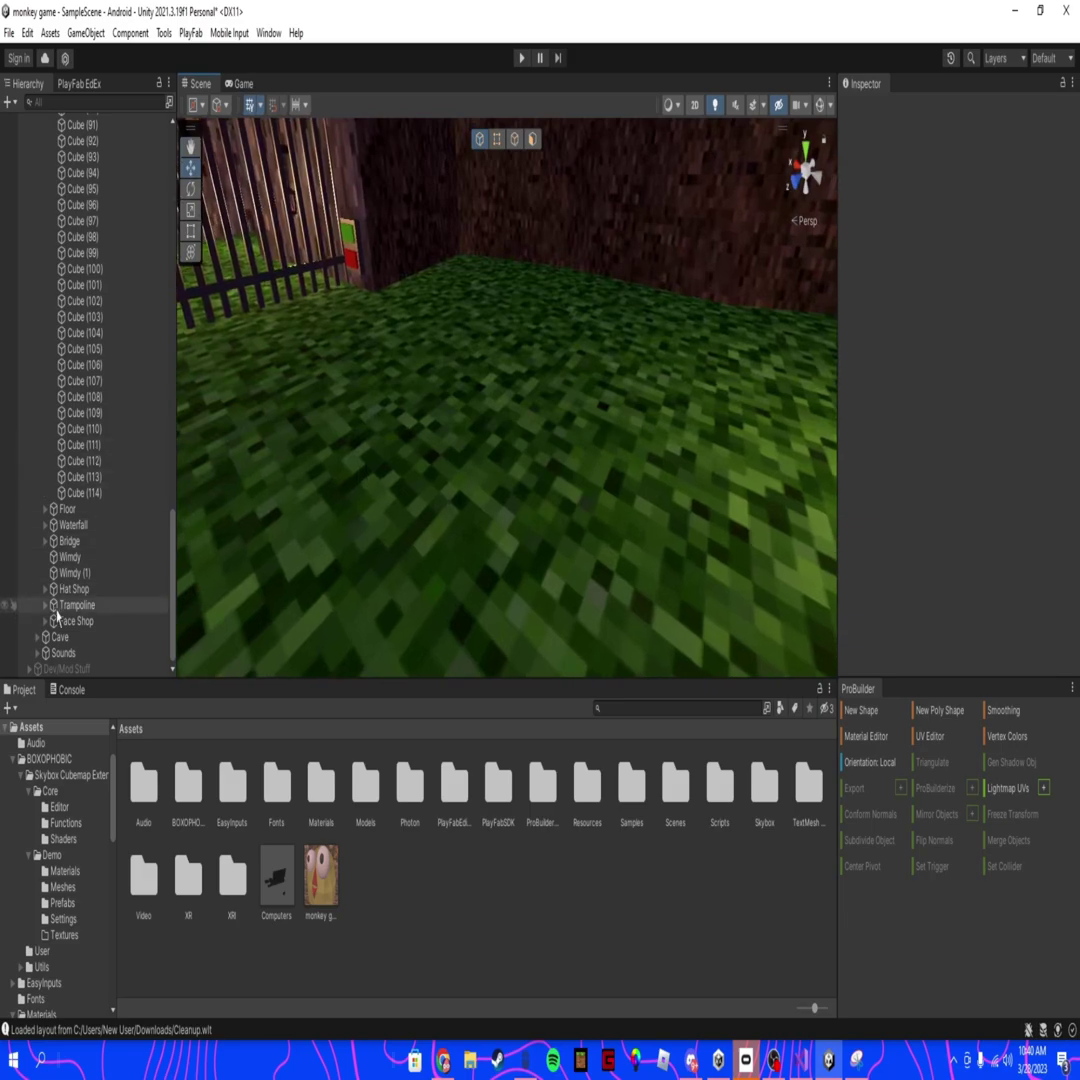
Select Dev/Mod Stuff and collapse the World group in the Hierarchy.
left_click(62, 668)
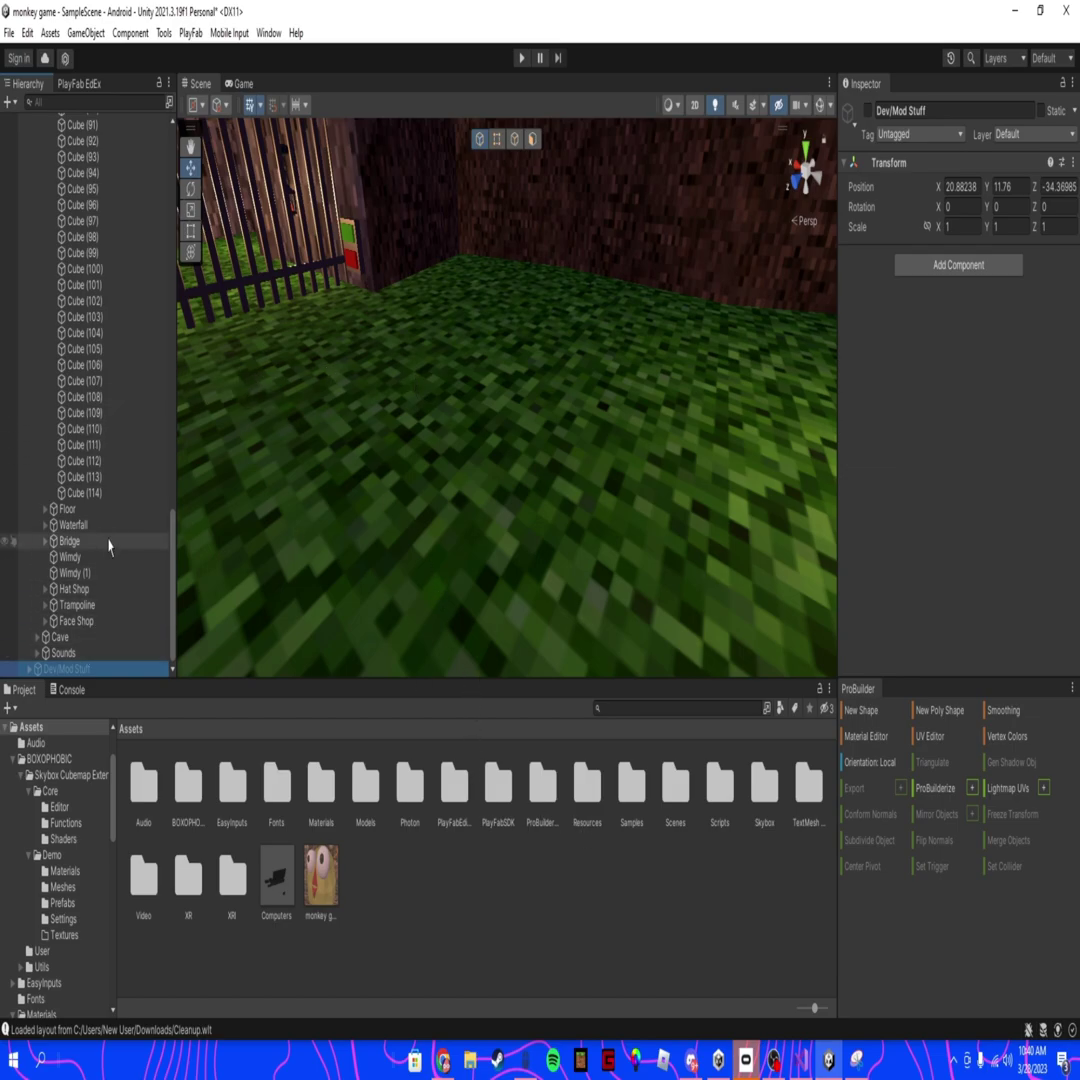
scroll(108, 545, "up", 15)
scroll(45, 197, "up", 5)
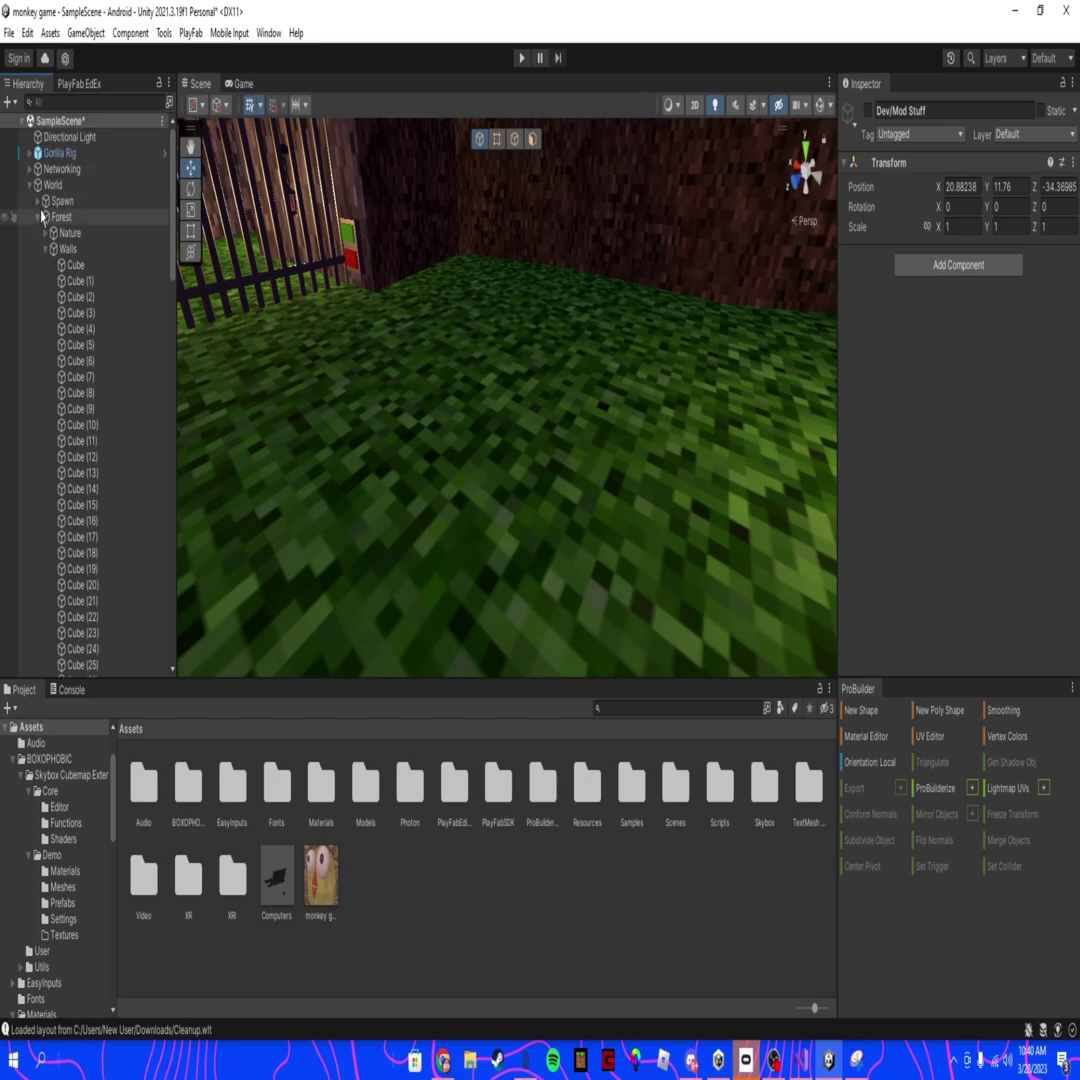
left_click(28, 185)
Create a default 3D Cube from the Hierarchy's context menu.
right_click(66, 338)
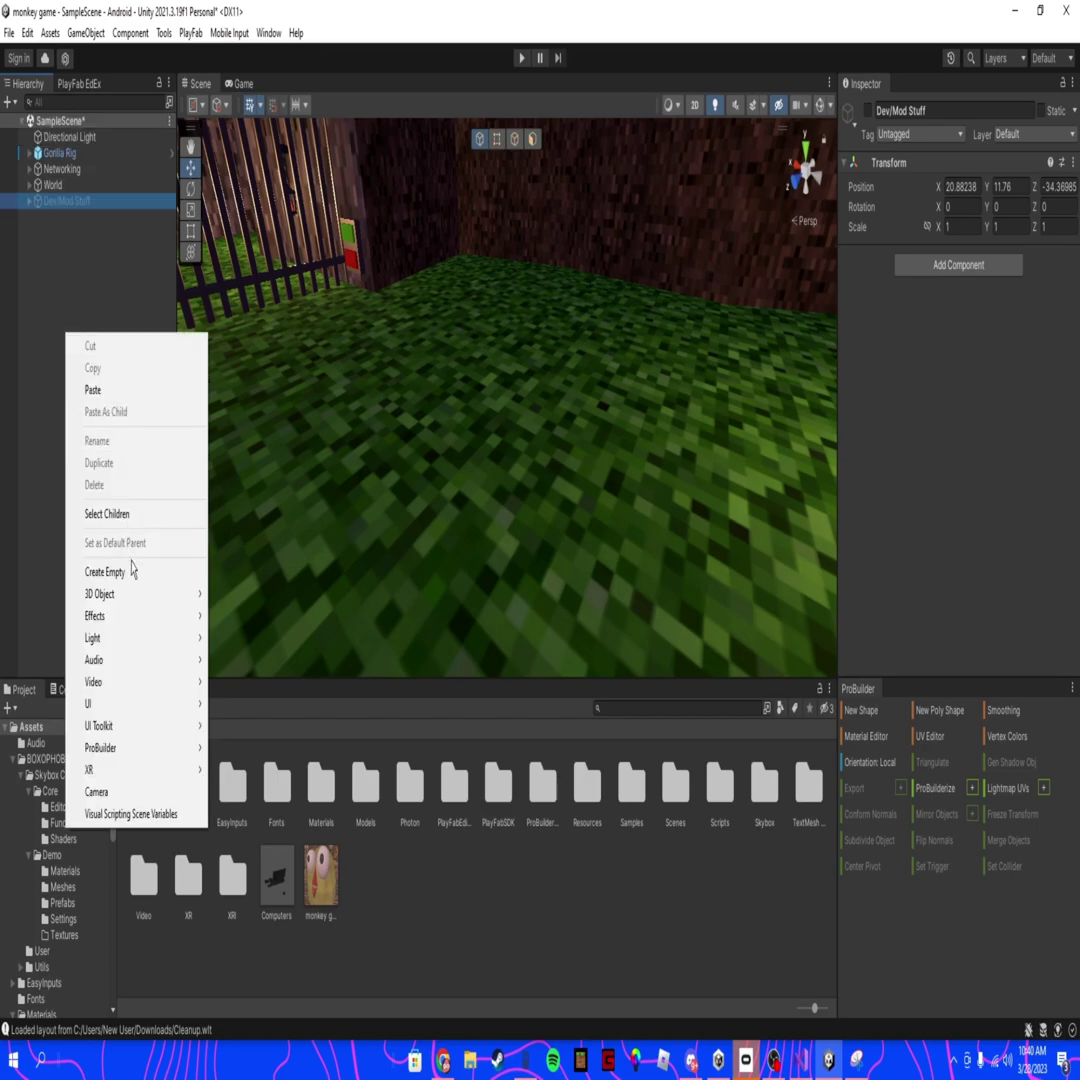
mouse_move(170, 593)
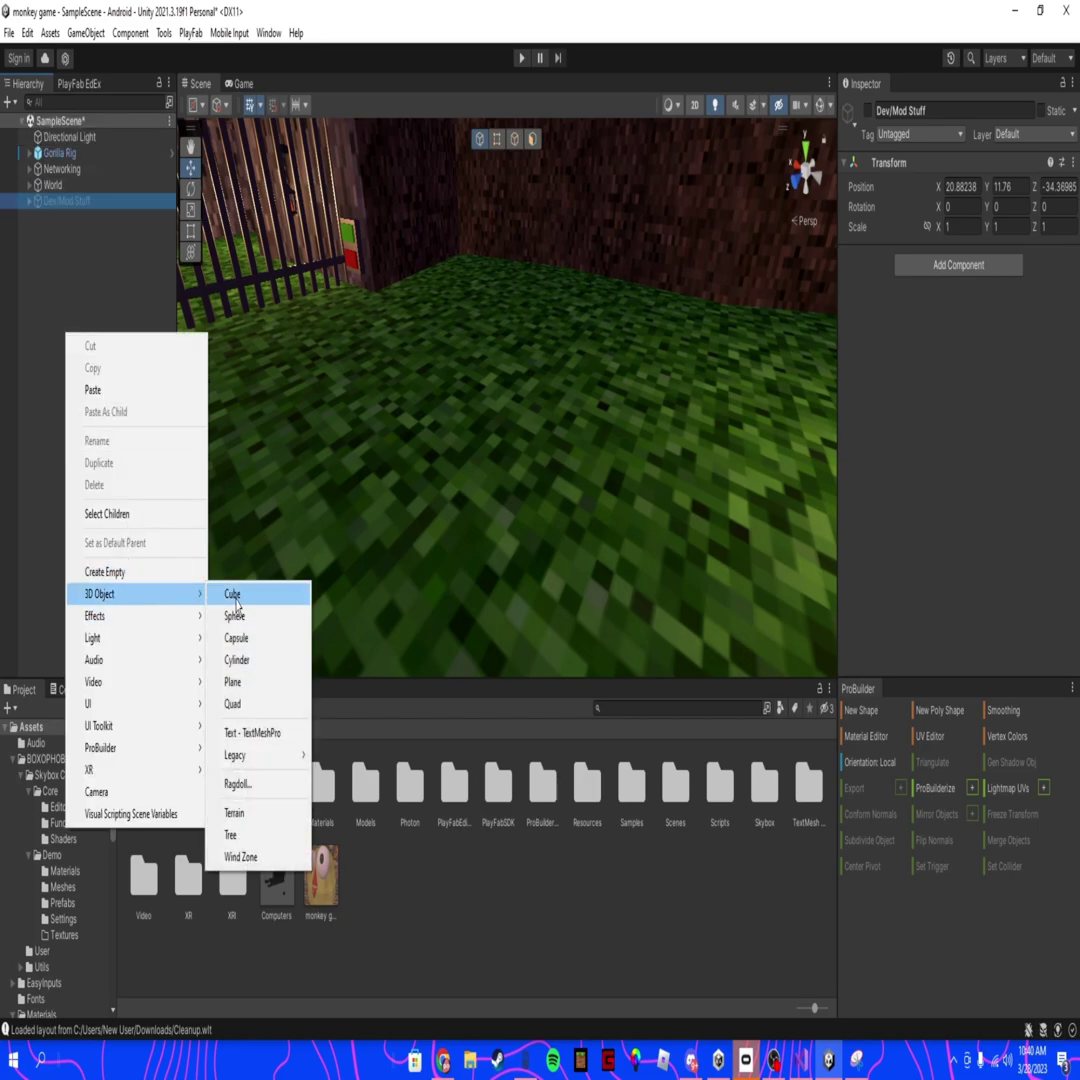
left_click(235, 593)
Bring the new cube into view and open the Assets/Scripts folder.
right_click_drag(465, 453, 600, 500)
right_click_drag(888, 405, 788, 535)
right_click_drag(591, 410, 620, 390)
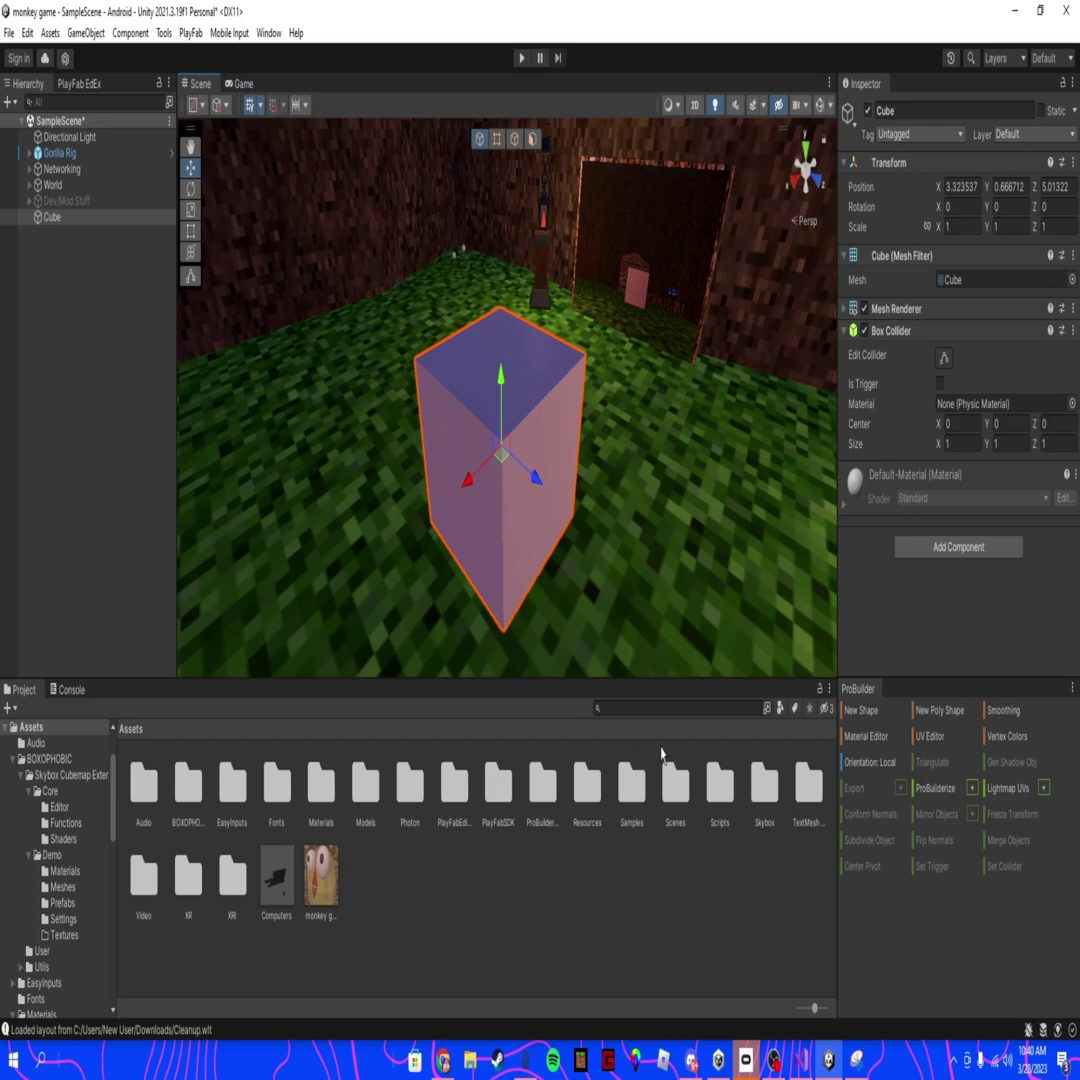
double_click(720, 785)
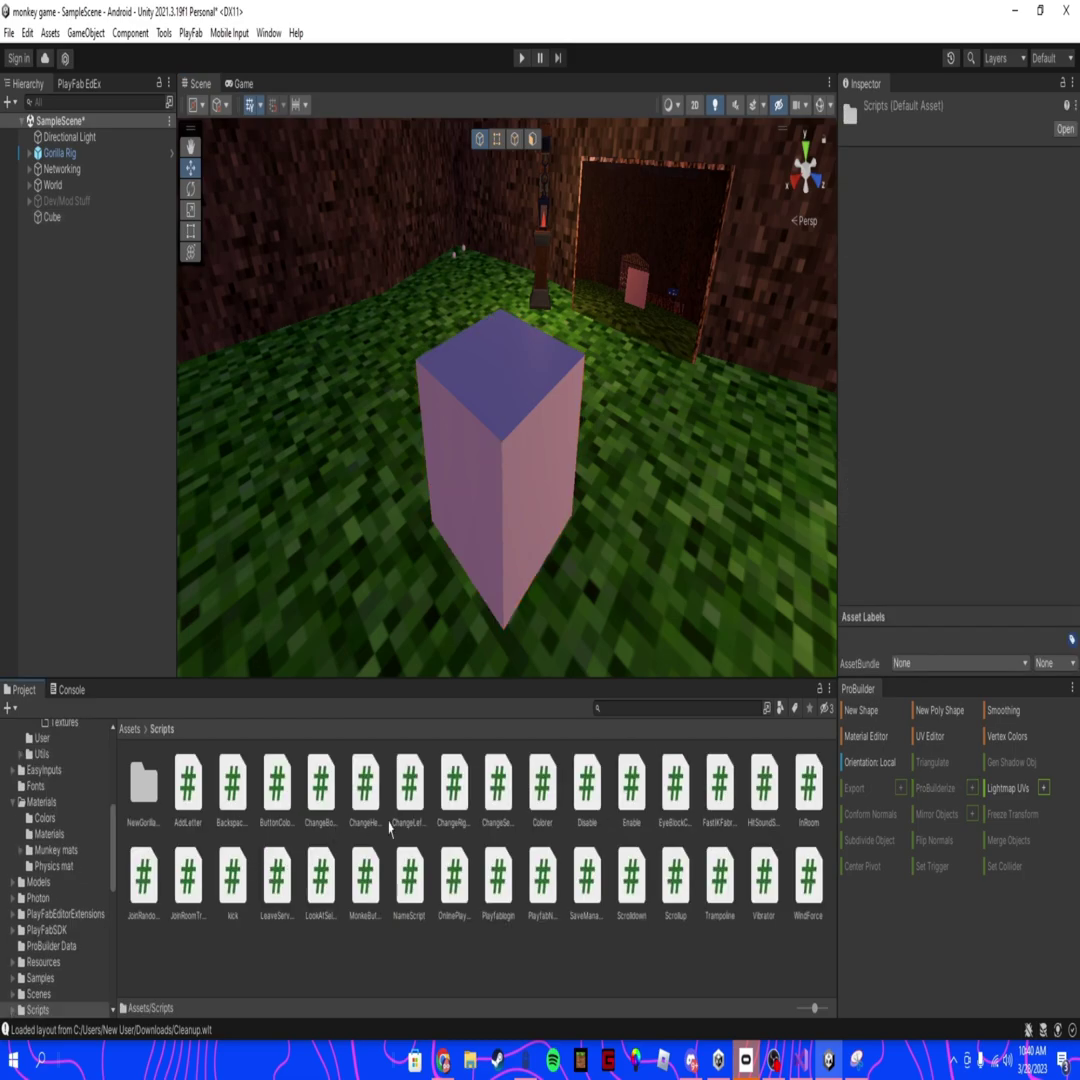
left_click(542, 880)
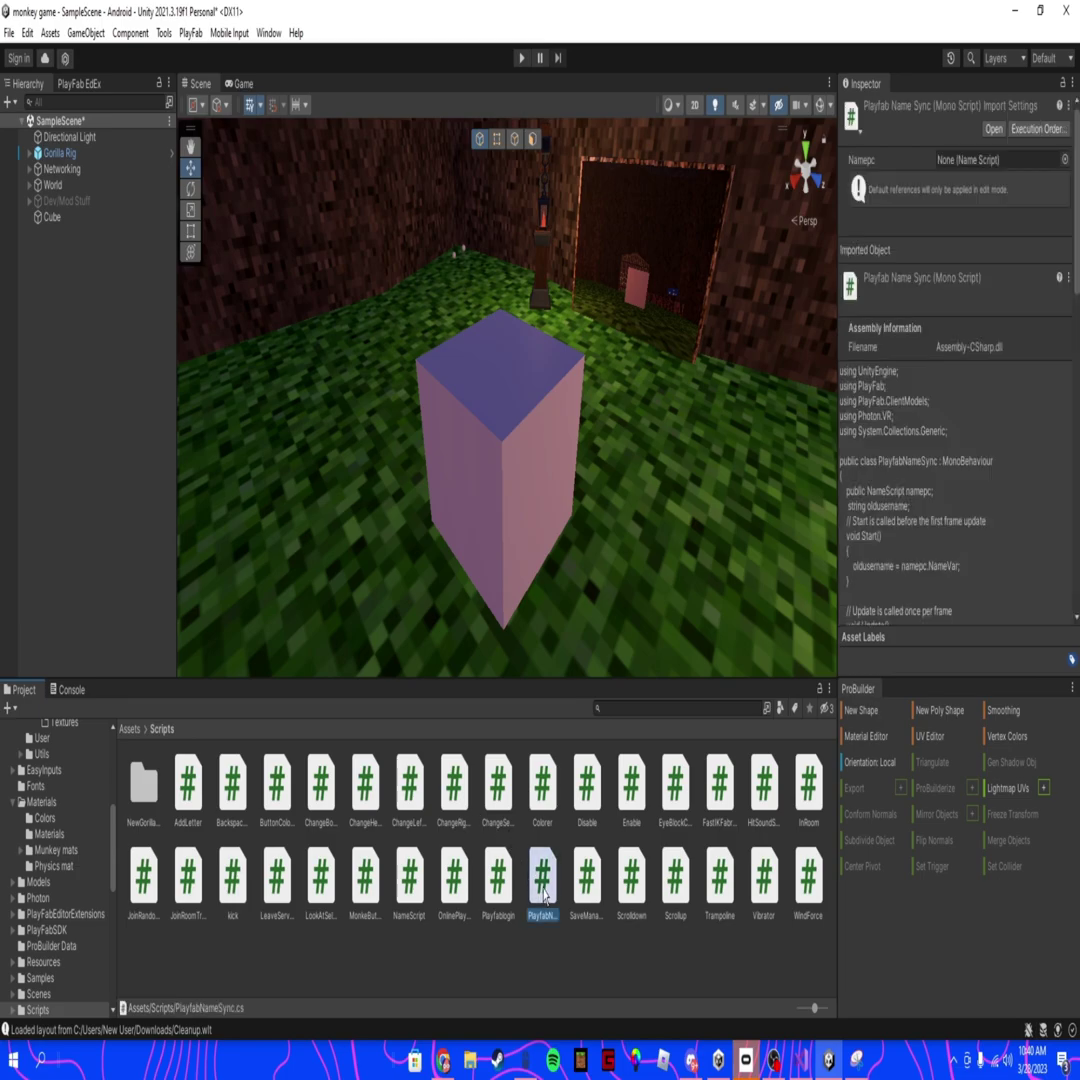
left_click(500, 486)
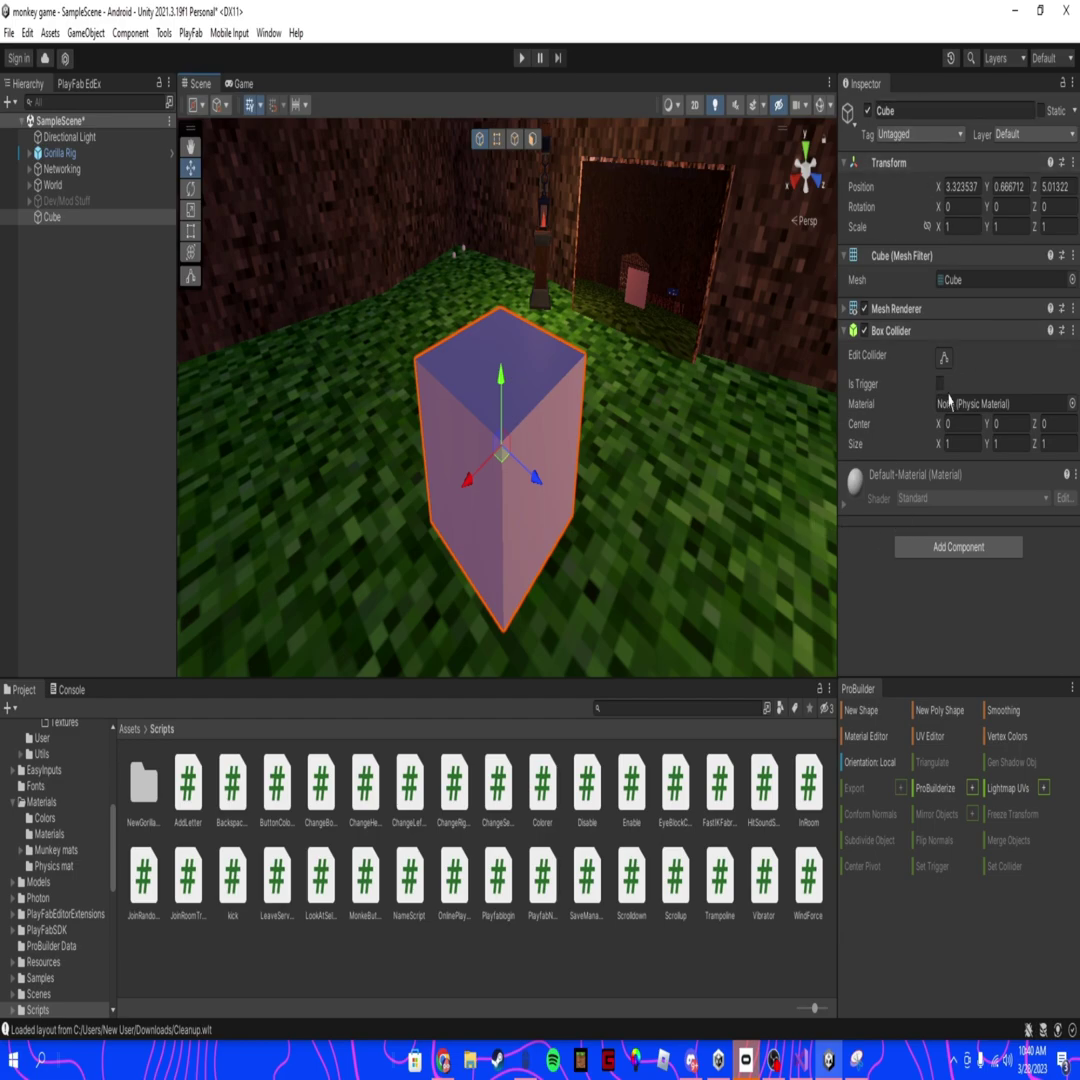
left_click(958, 550)
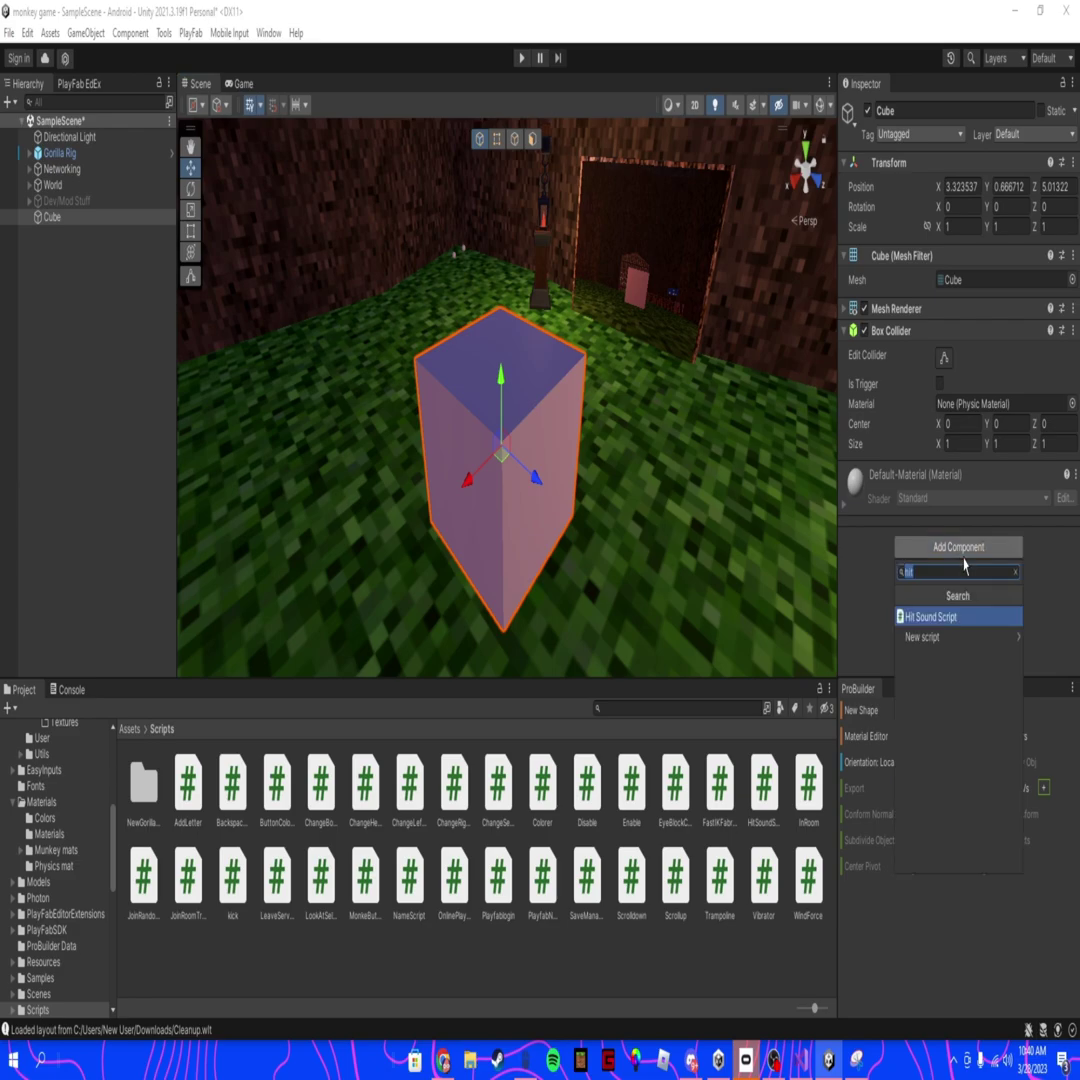
type("play")
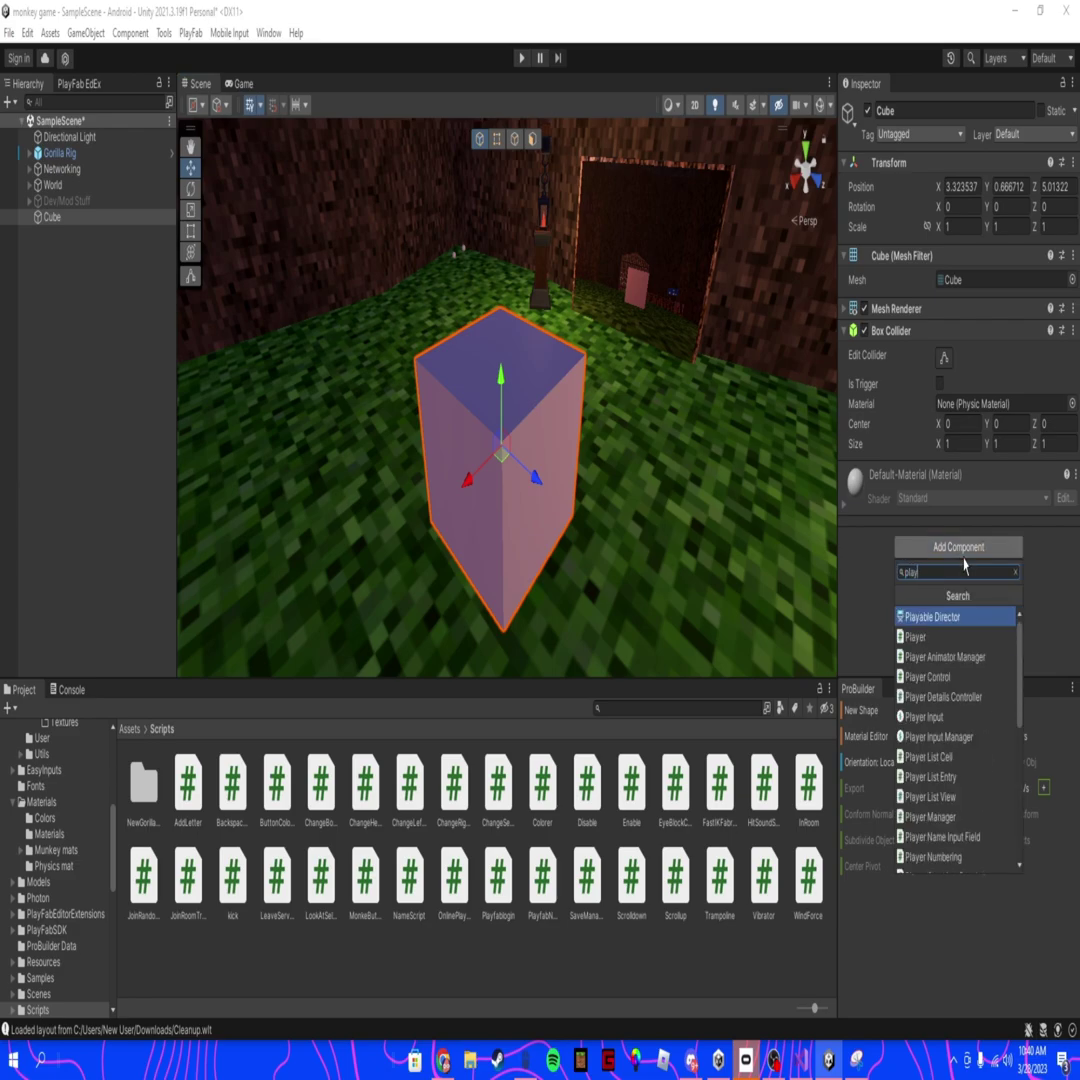
type("fab")
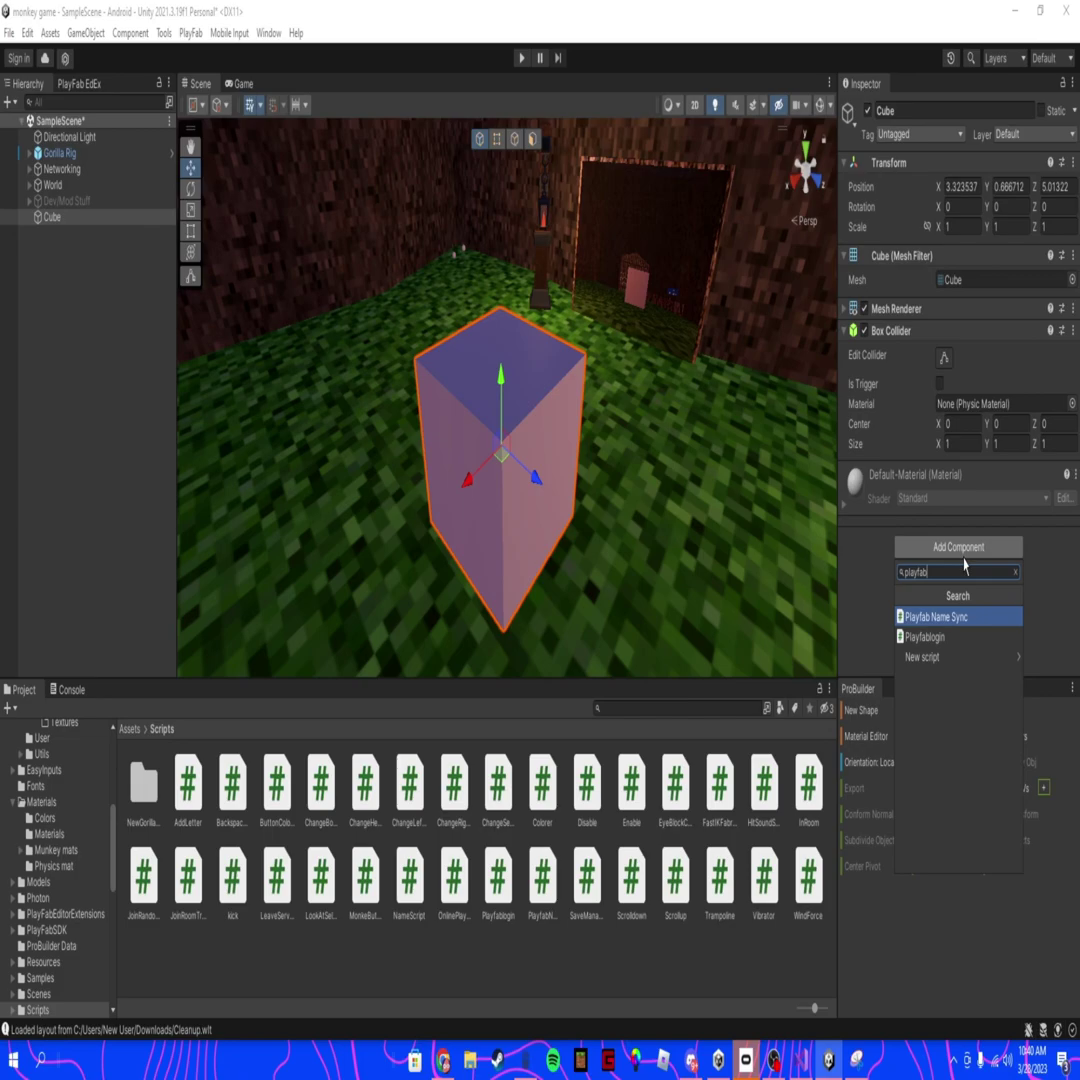
left_click(726, 552)
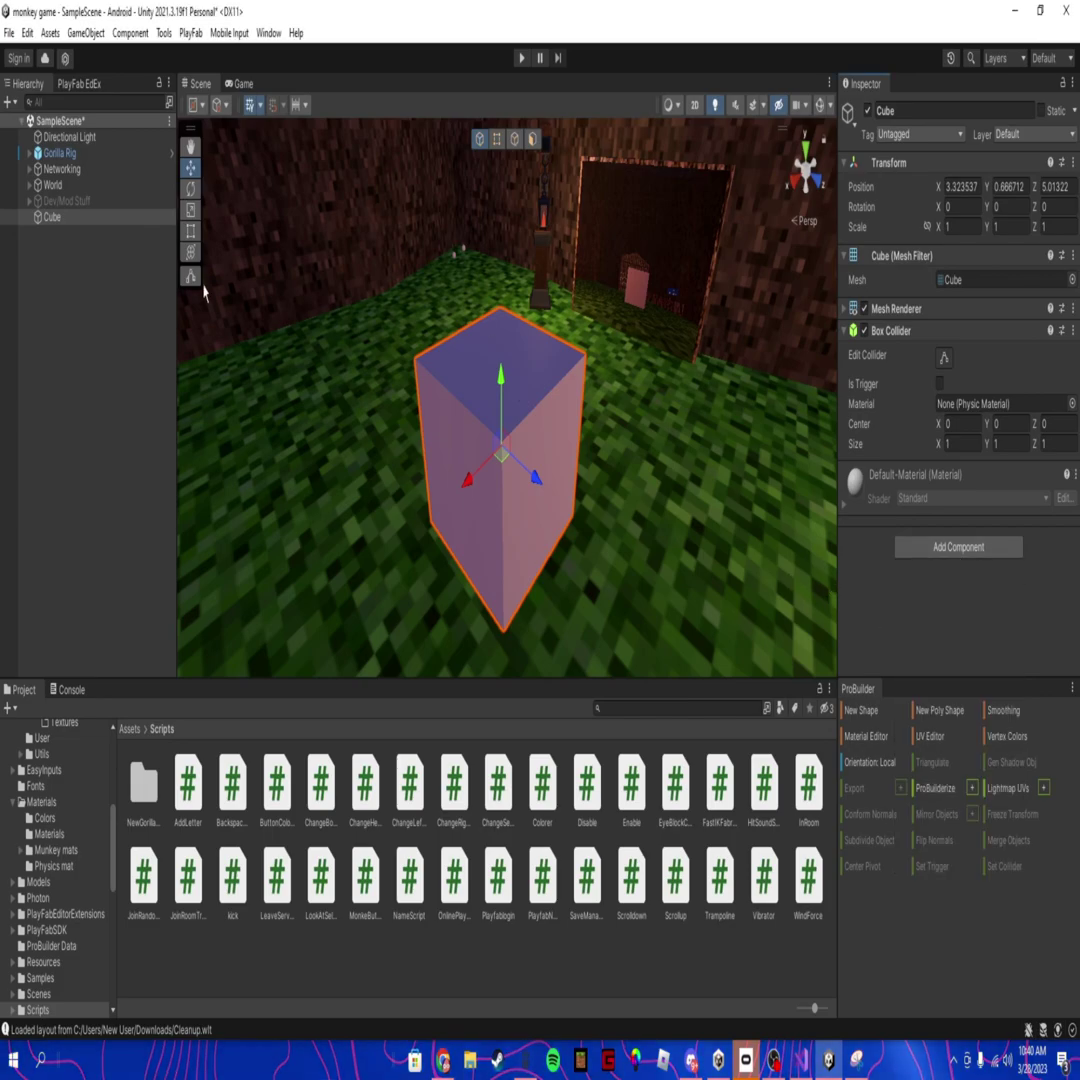
Add Cube as Element 1 of the SpecialItems list on Networking's Playfablogin script.
left_click(28, 169)
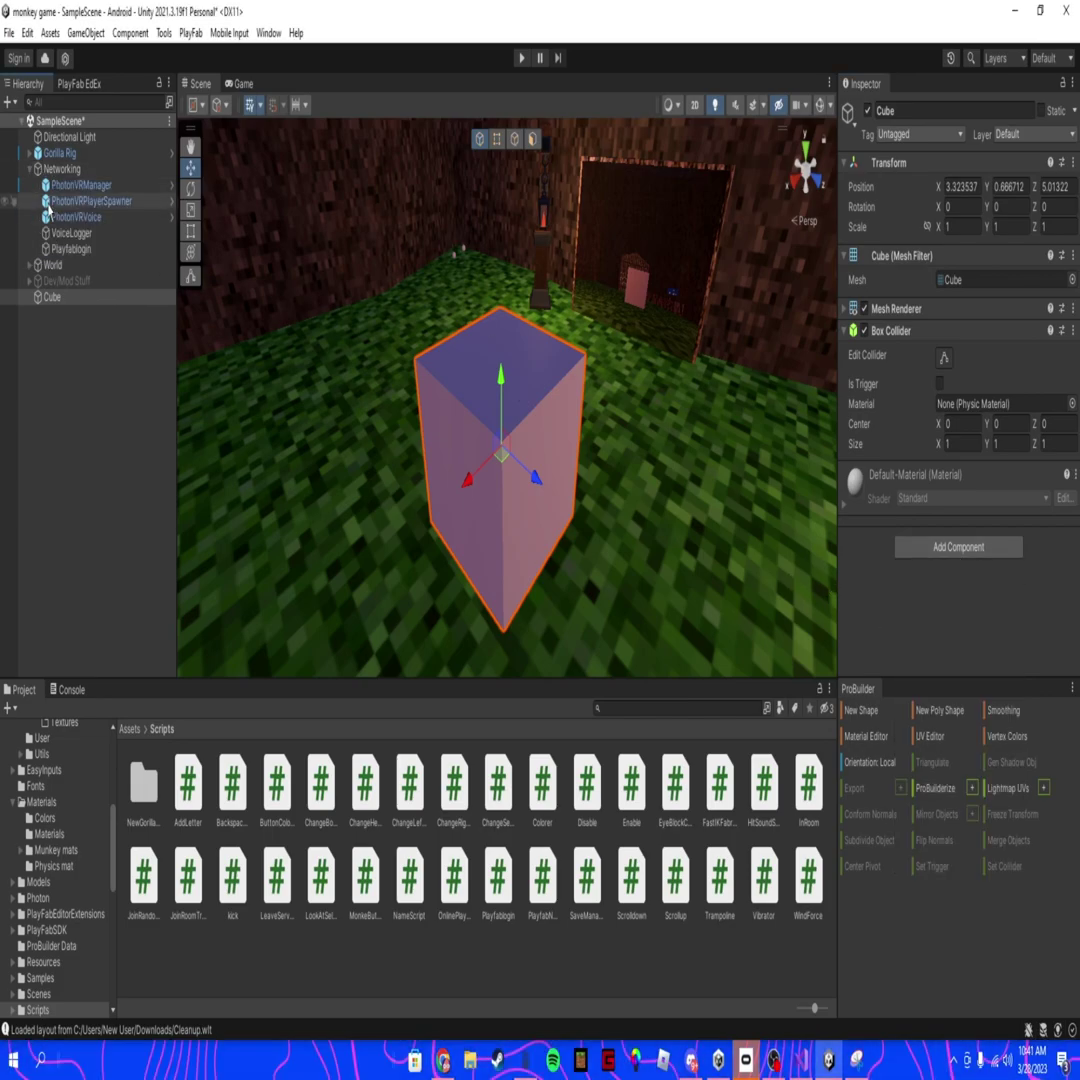
left_click(75, 249)
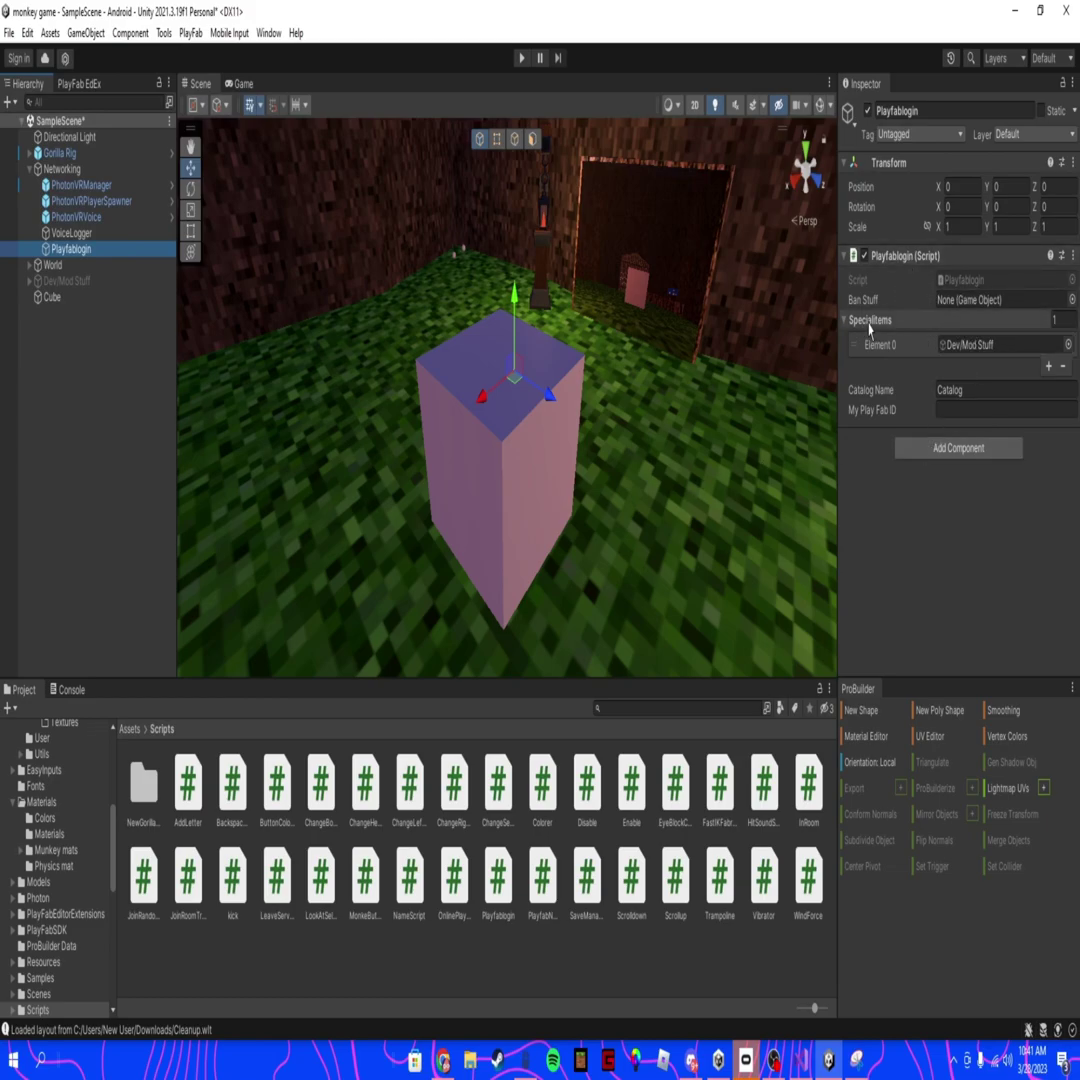
left_click(1049, 367)
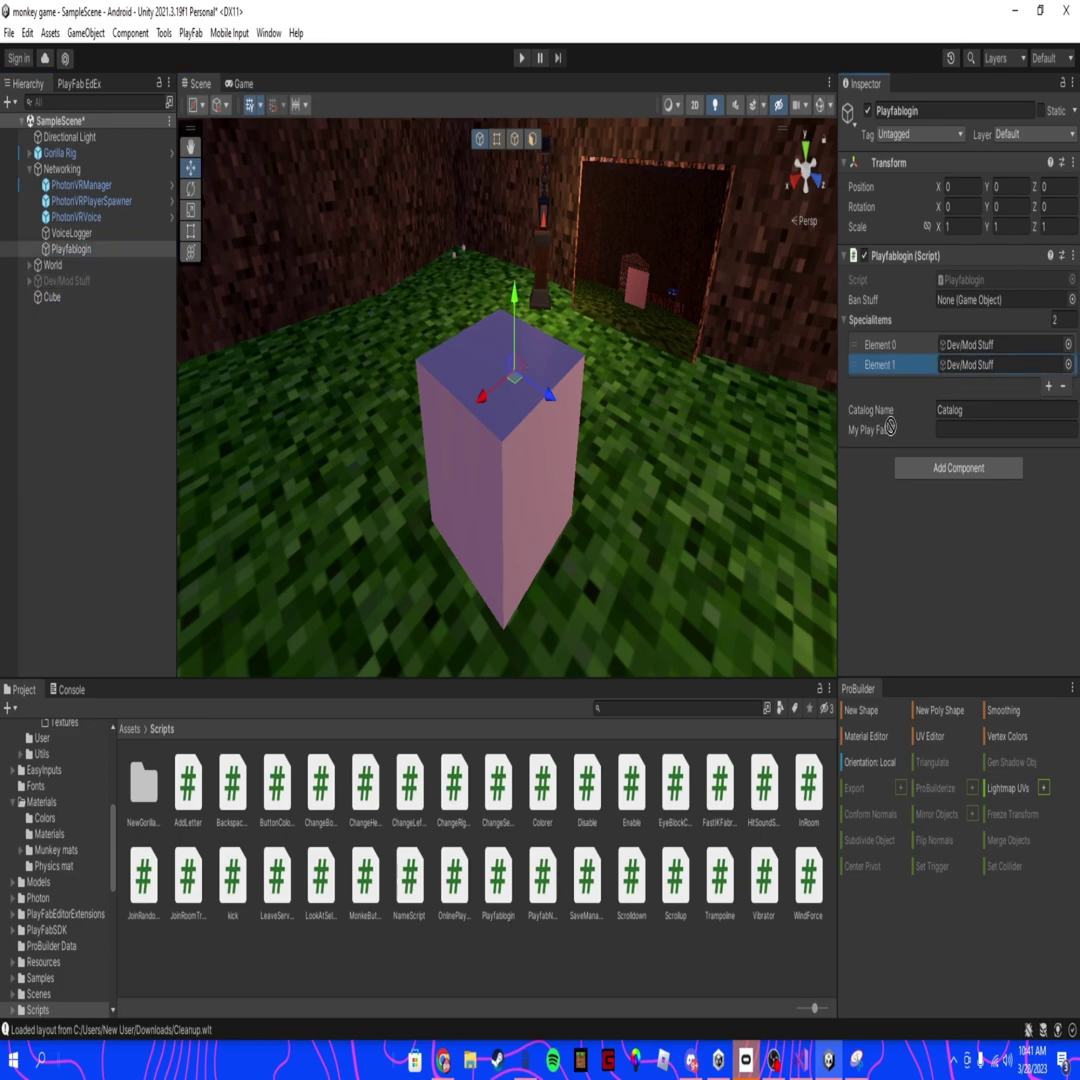
left_click_drag(890, 427, 969, 366)
key("alt+Tab")
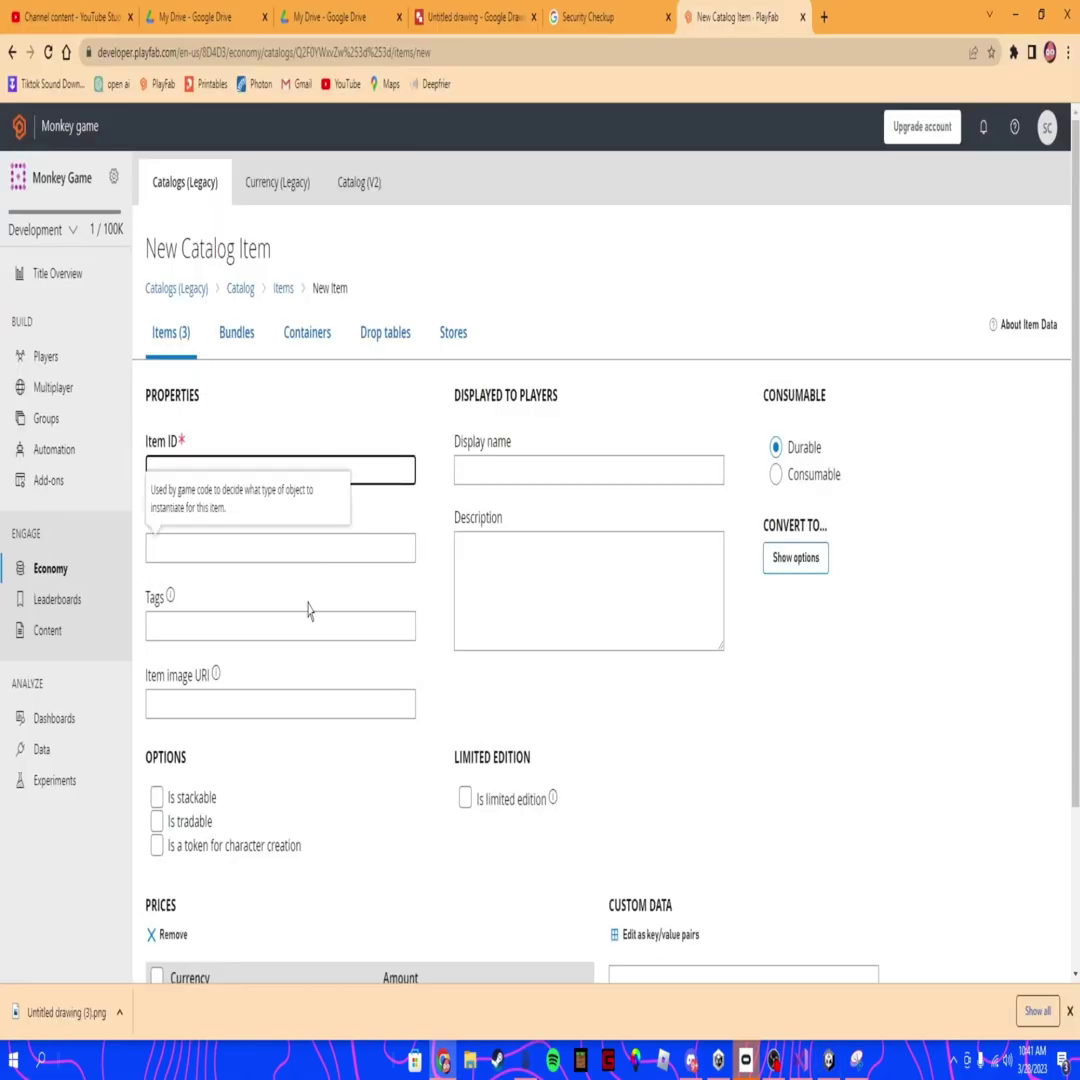
Rename the Cube object to 'special cube' in the Inspector.
left_click(828, 1060)
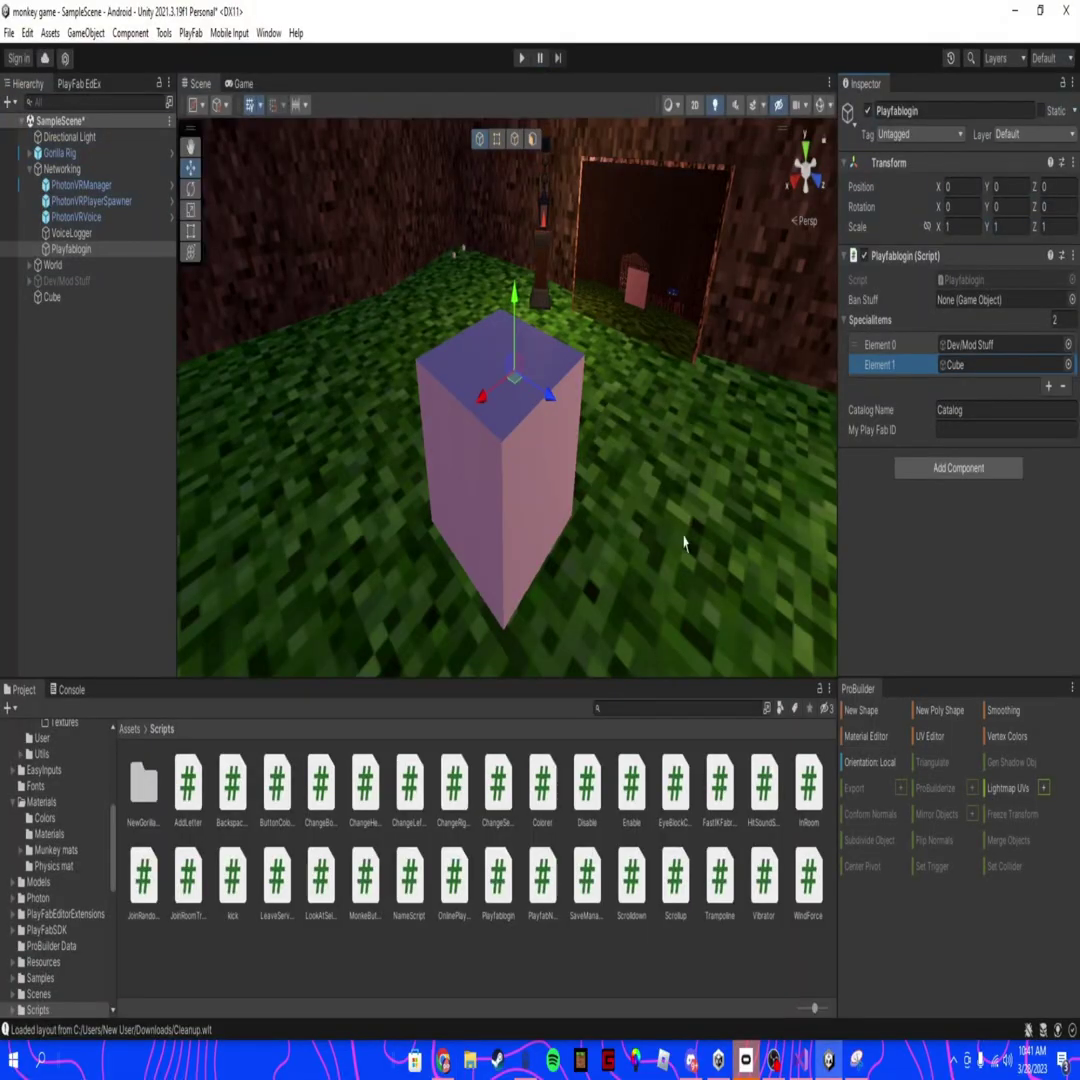
left_click(52, 297)
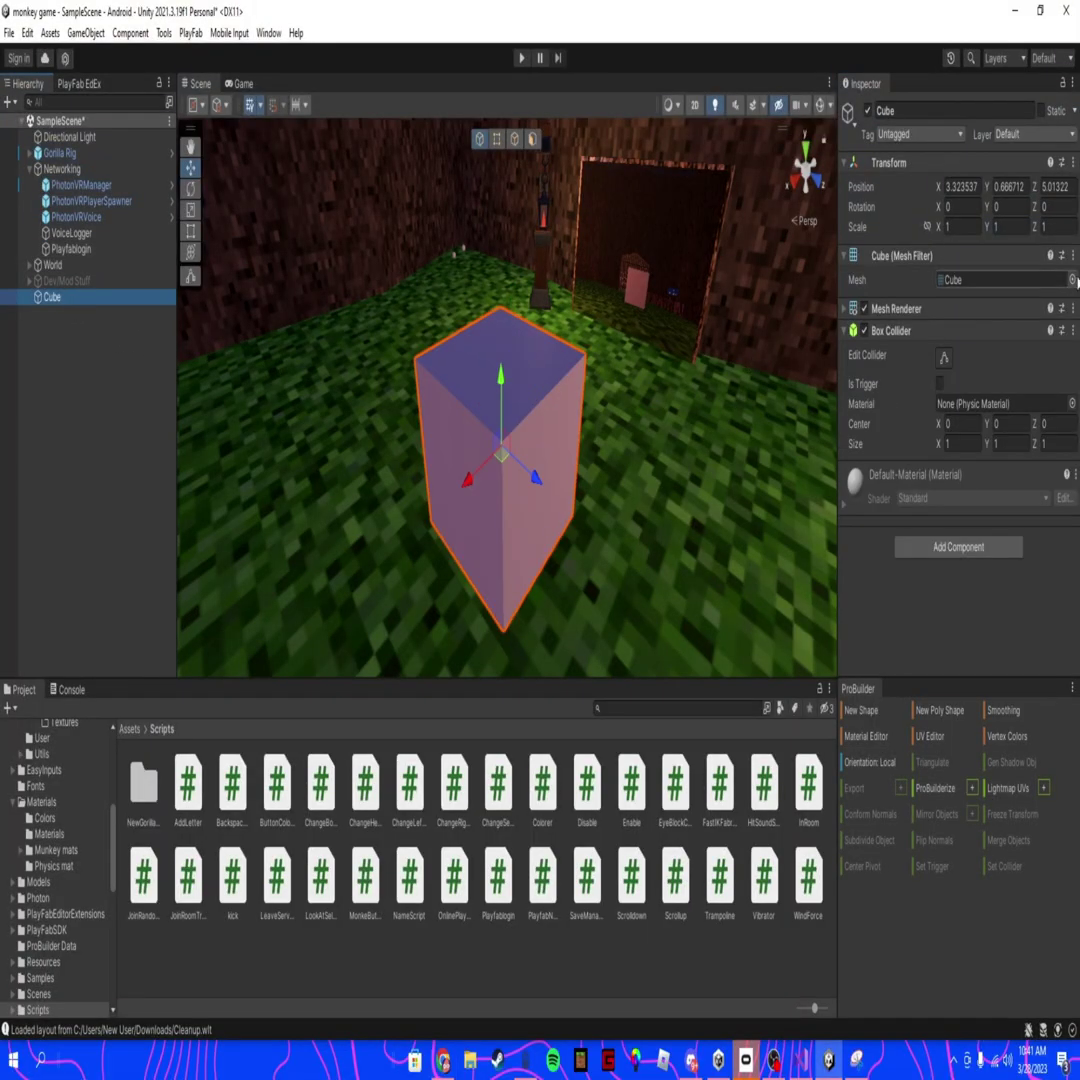
left_click(907, 111)
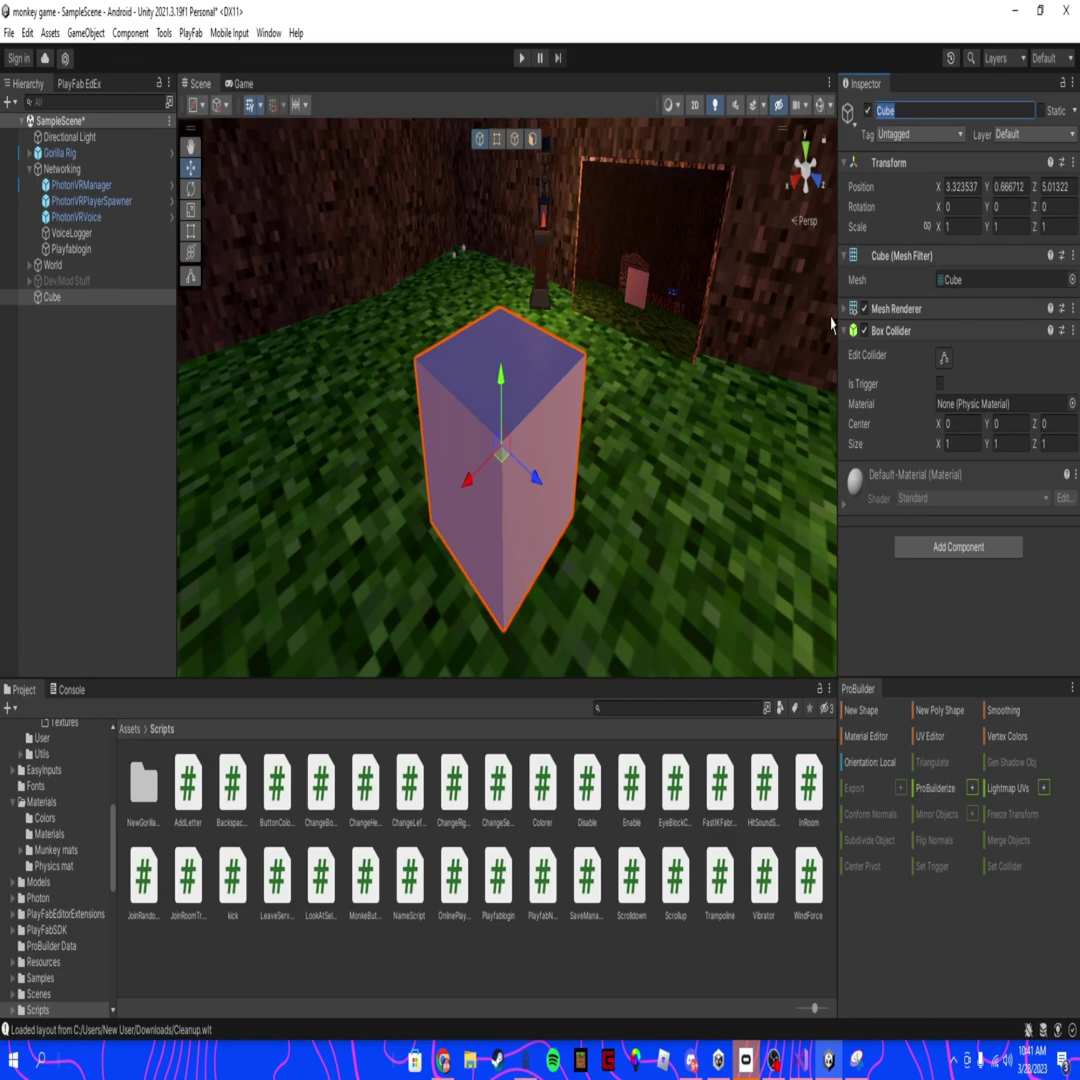
type("special c")
key("End")
key("ctrl+a")
key("ctrl+c")
Save a new catalog item with ID, display name and item class 'special cube'.
left_click(691, 1060)
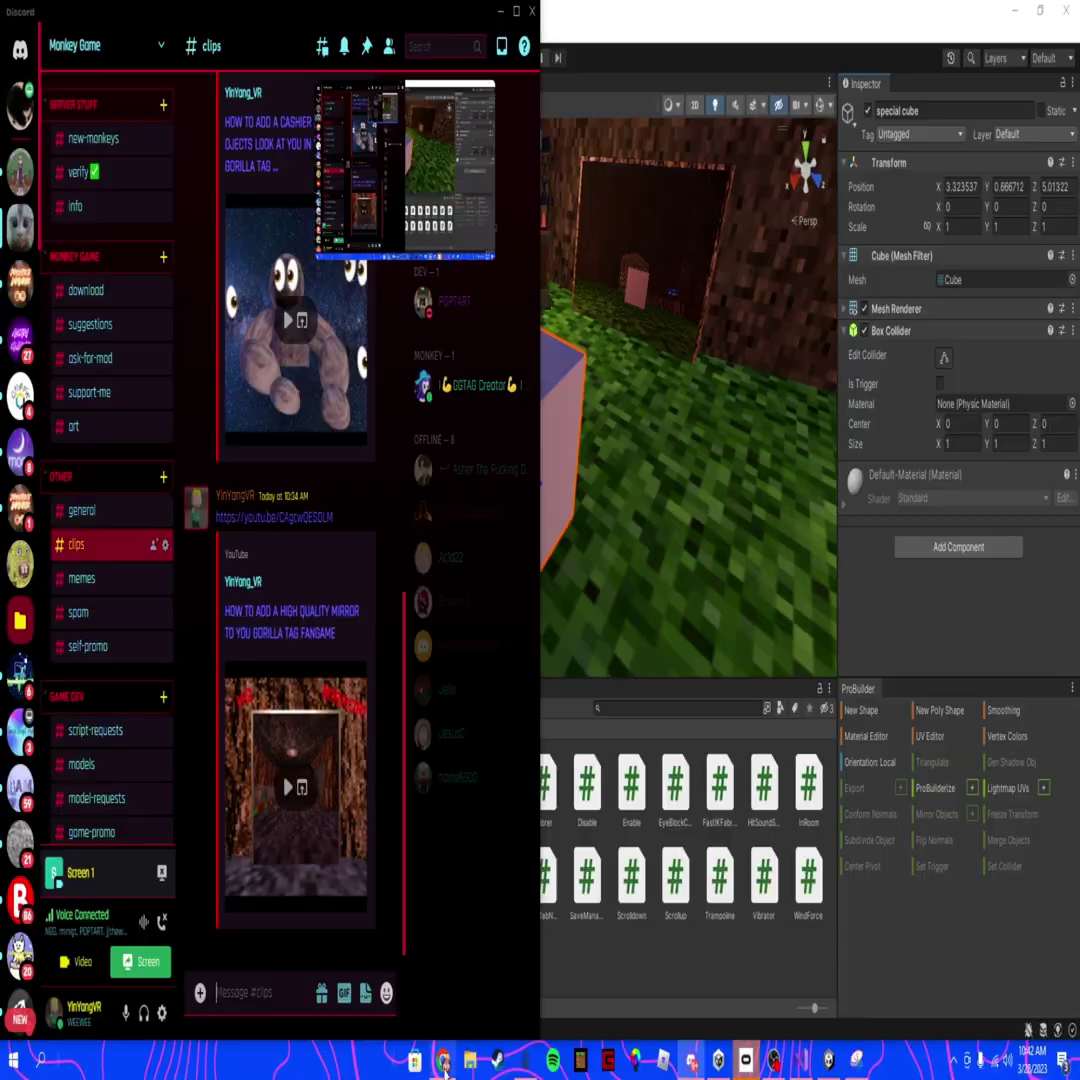
left_click(443, 1061)
left_click(230, 476)
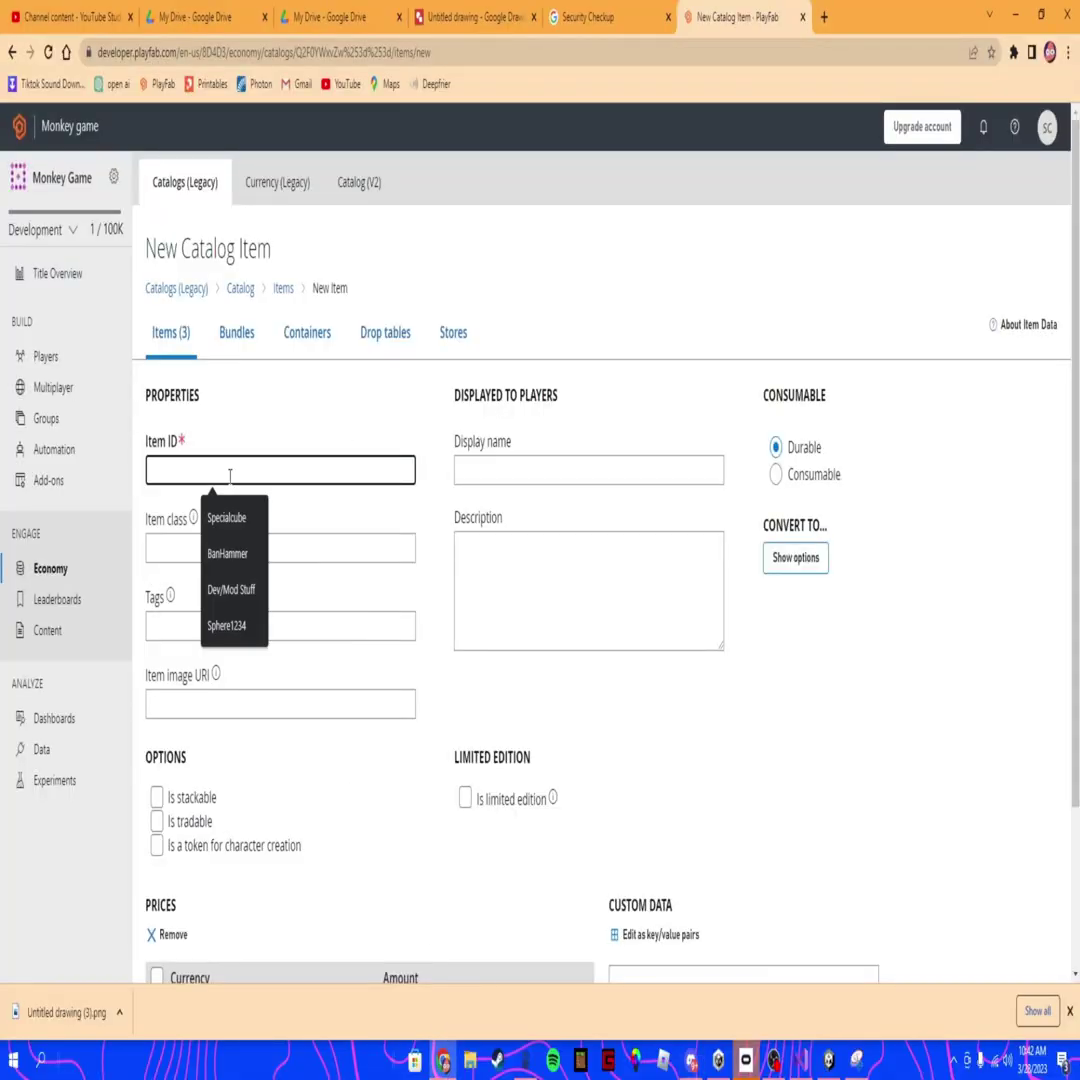
type("special cube")
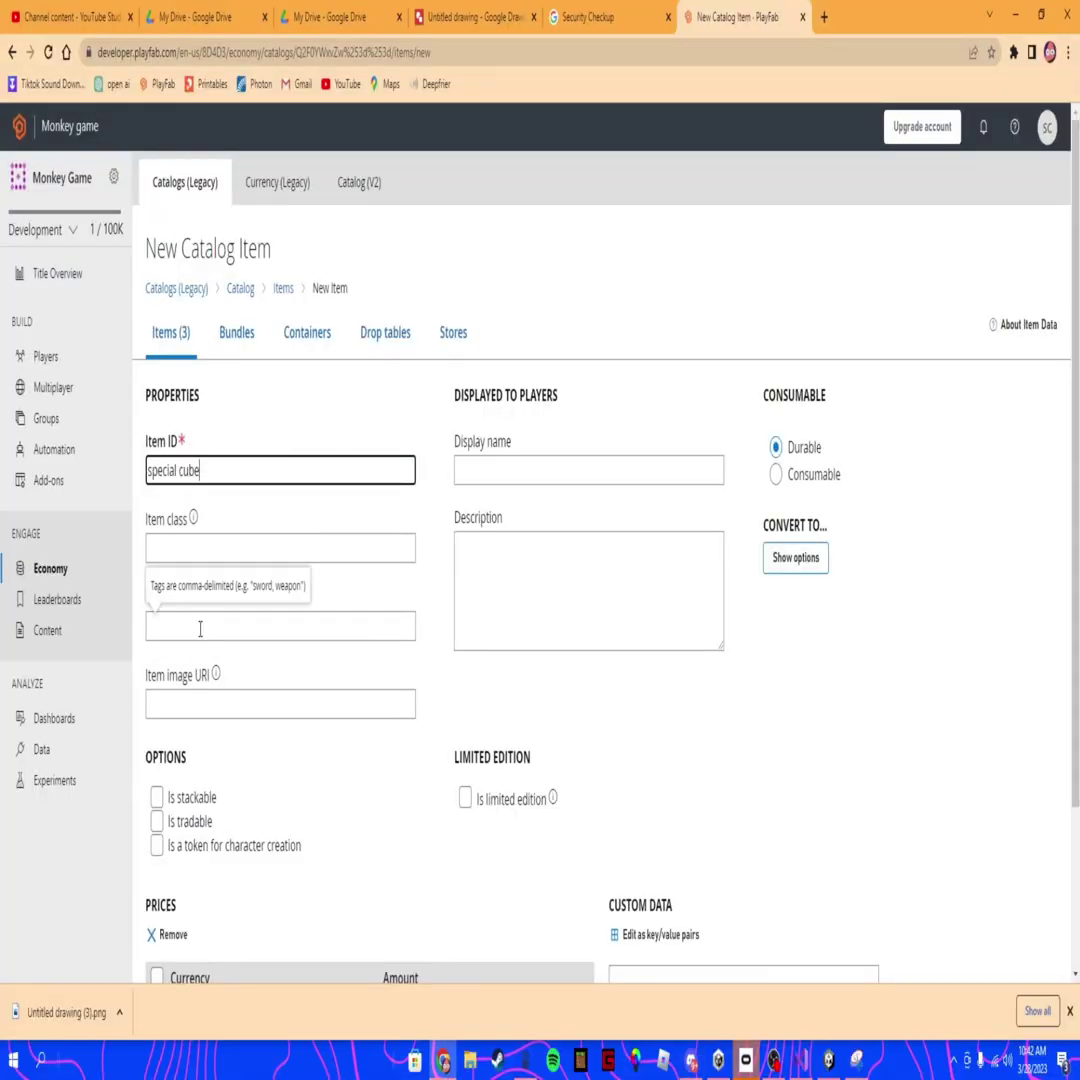
left_click(518, 460)
left_click(515, 518)
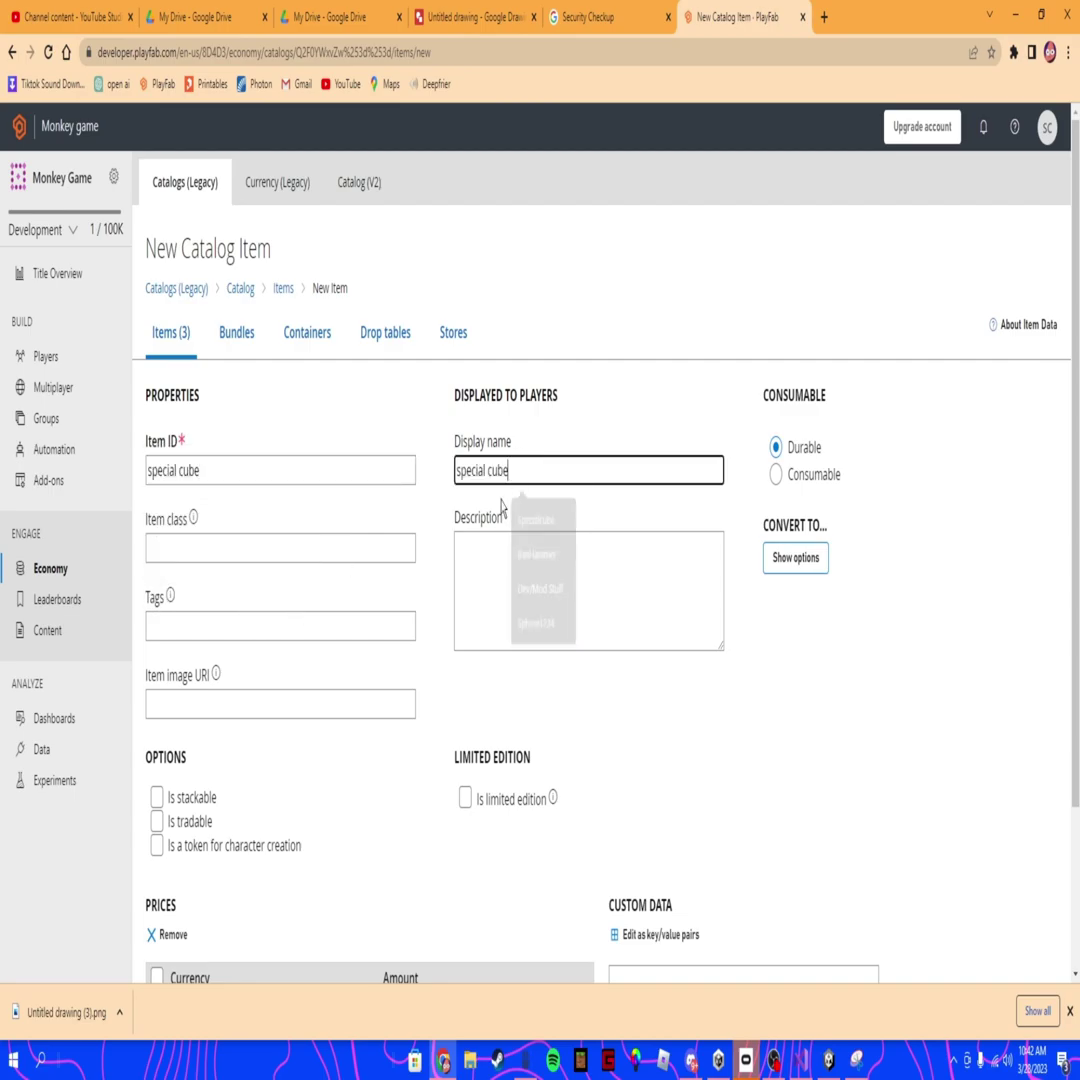
left_click(233, 550)
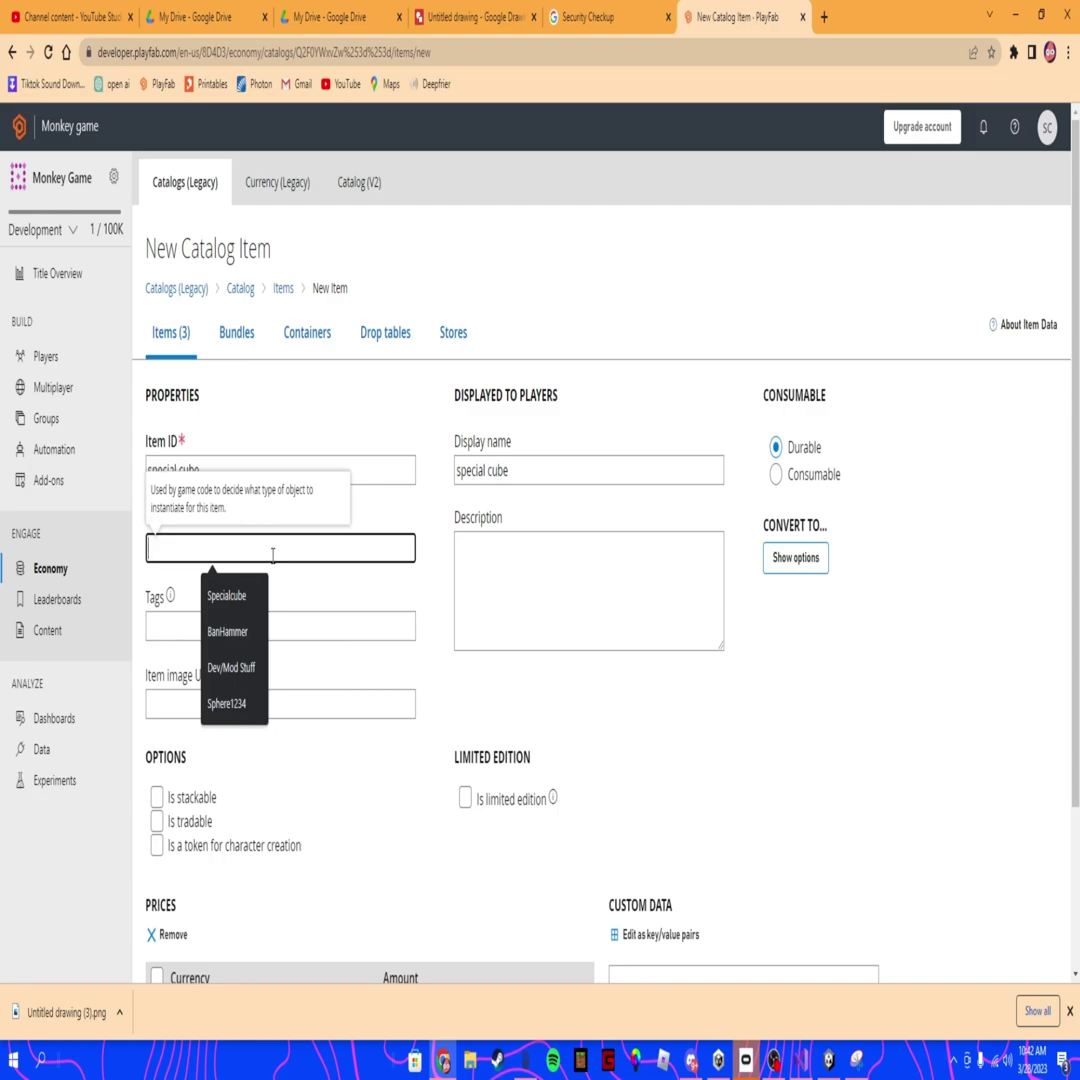
key("ctrl+v")
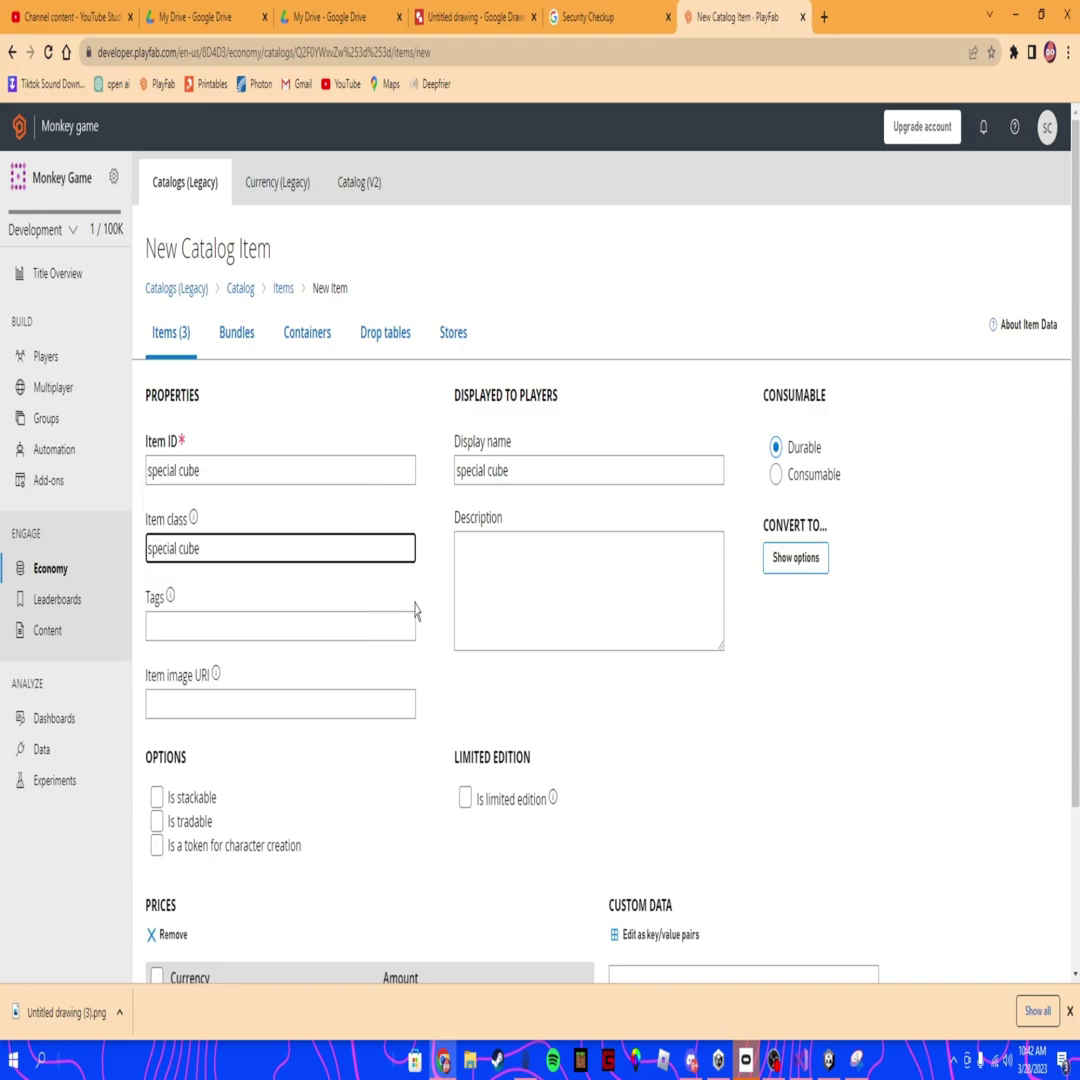
scroll(416, 610, "down", 2)
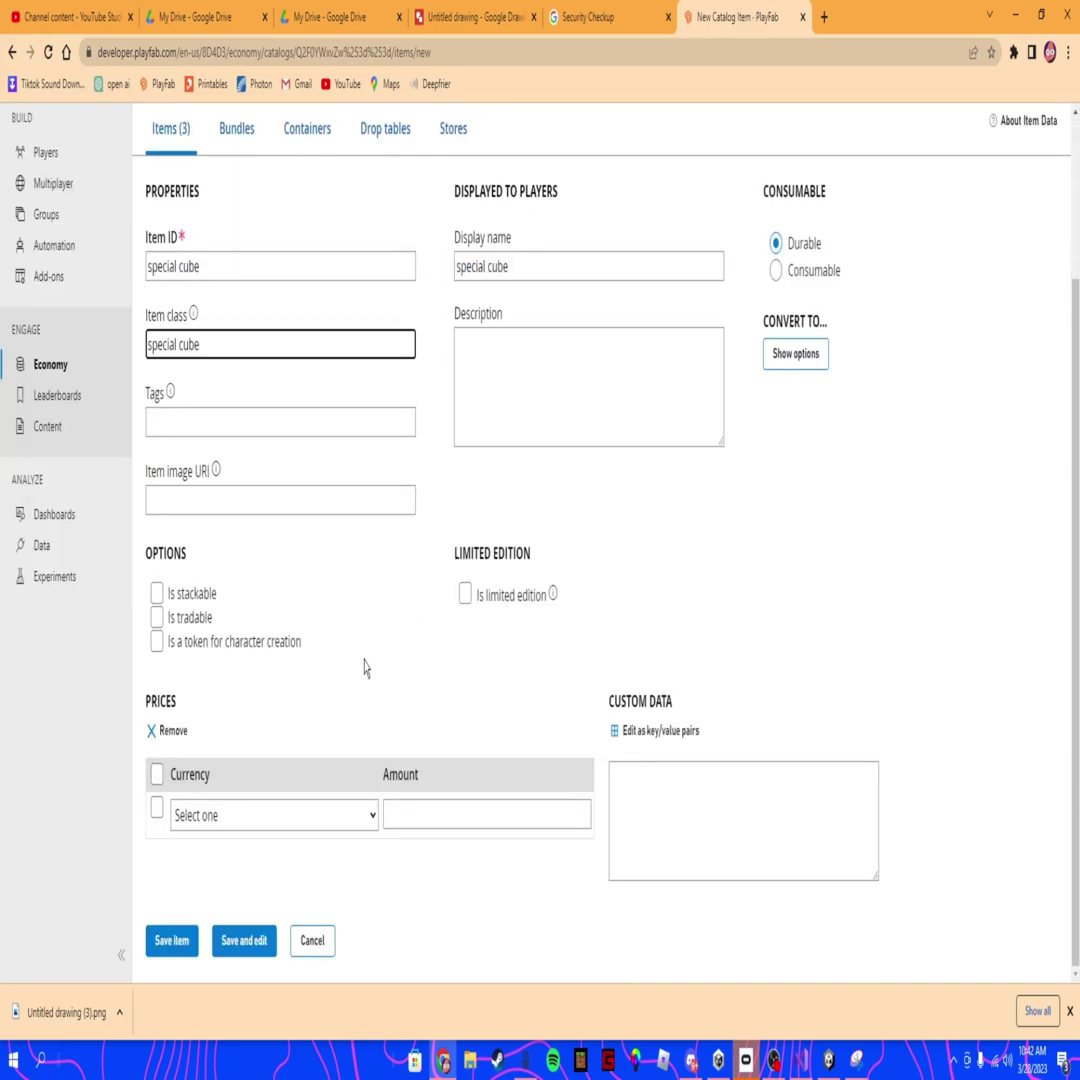
left_click(172, 940)
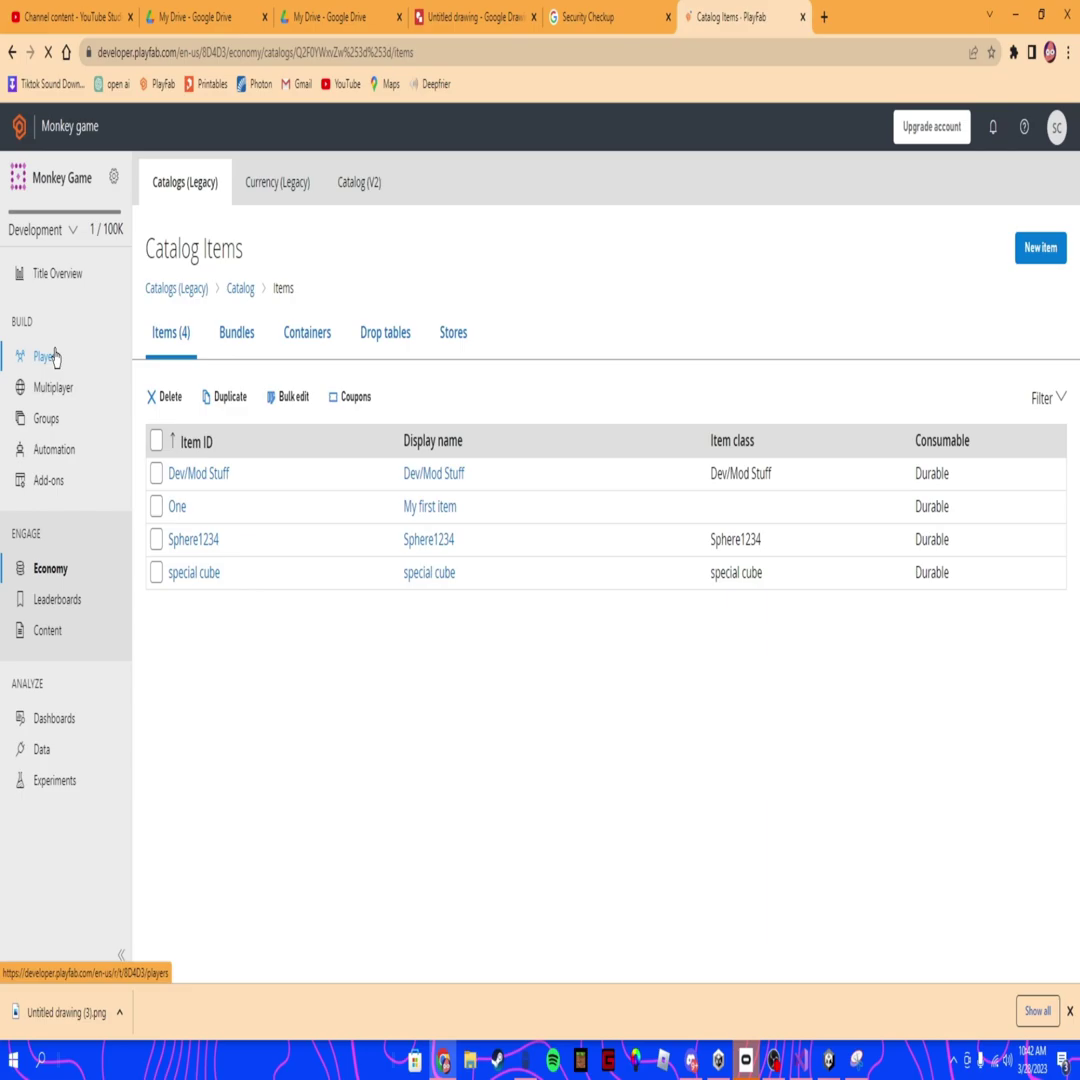
Search the Players list and open the game's only player account.
left_click(50, 357)
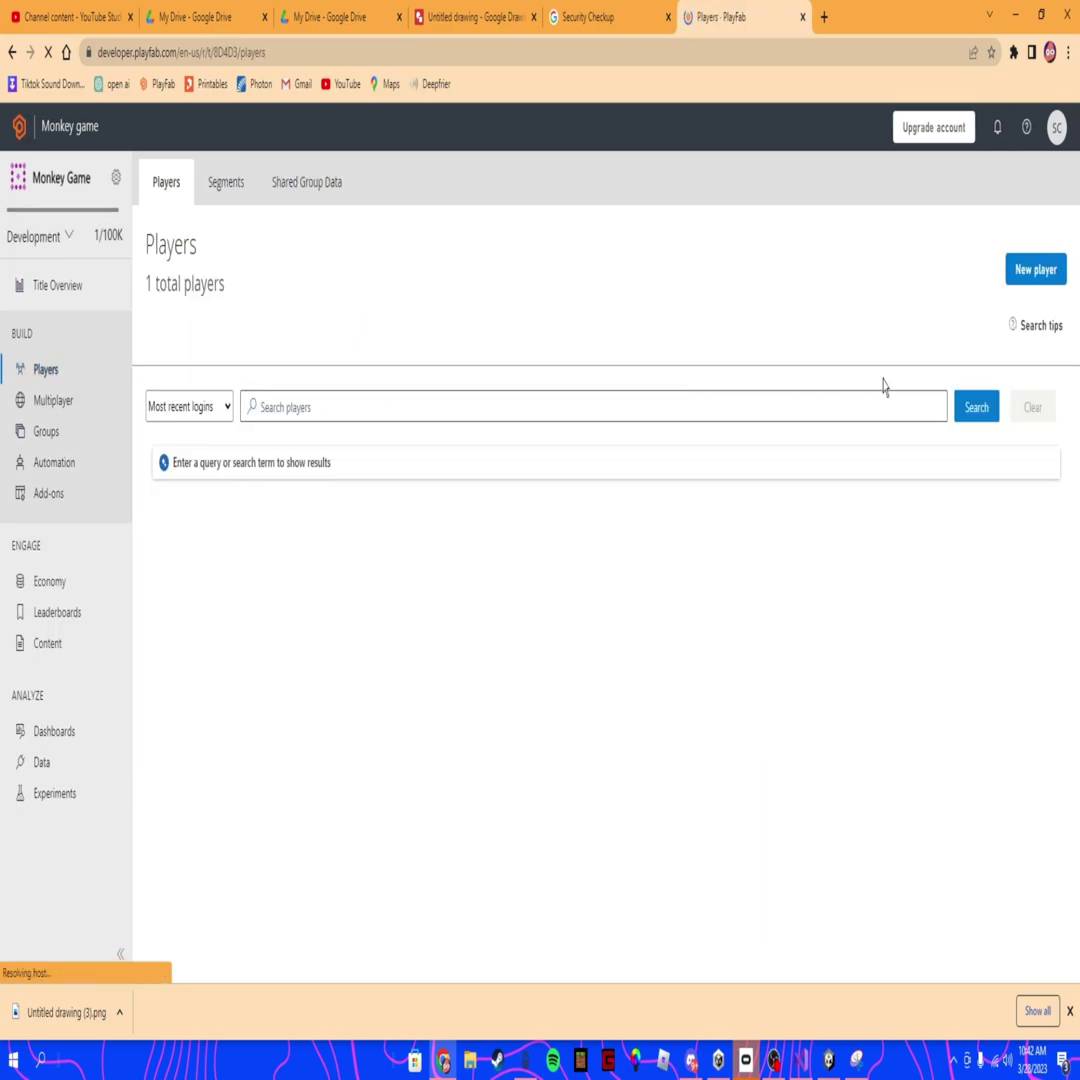
left_click(970, 408)
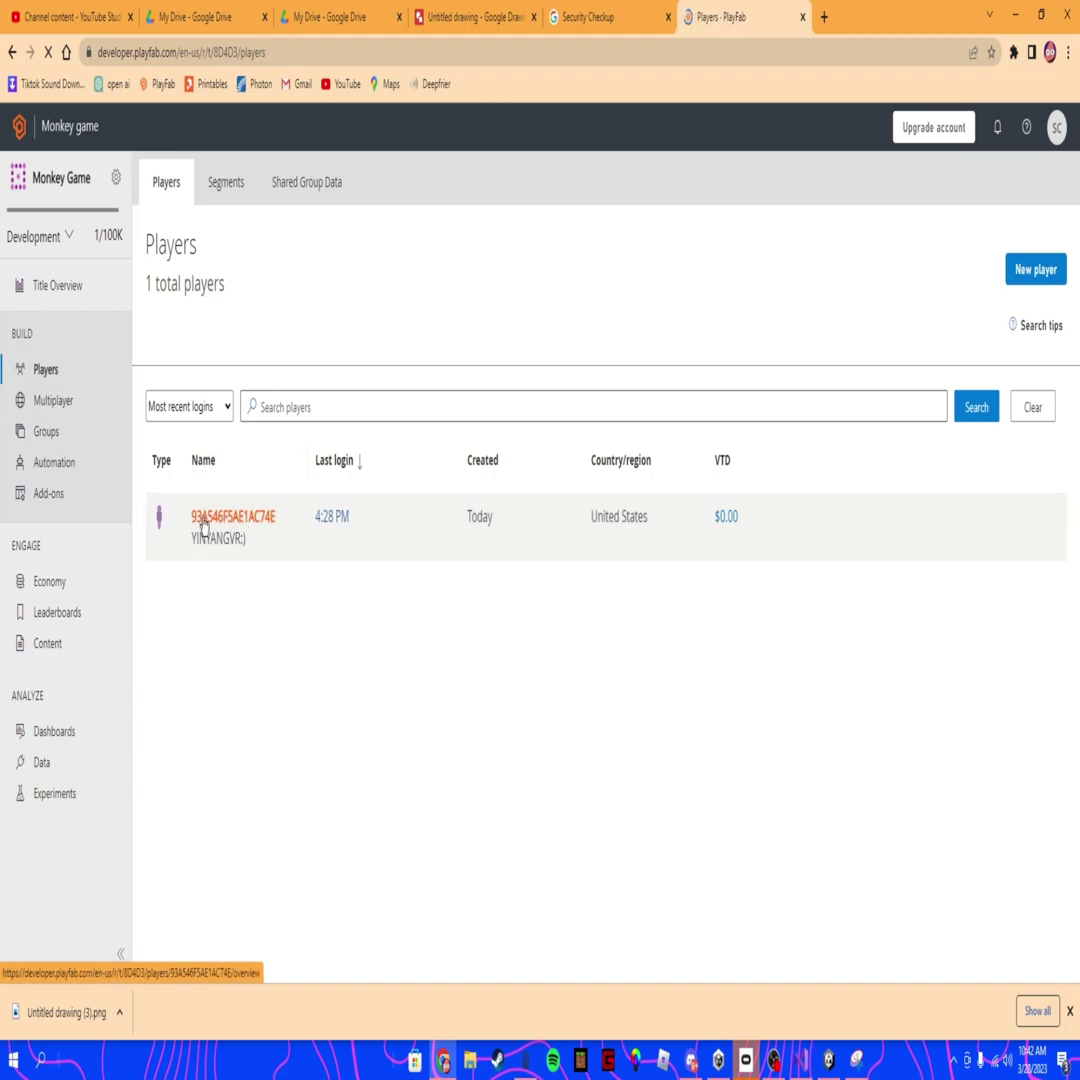
left_click(205, 517)
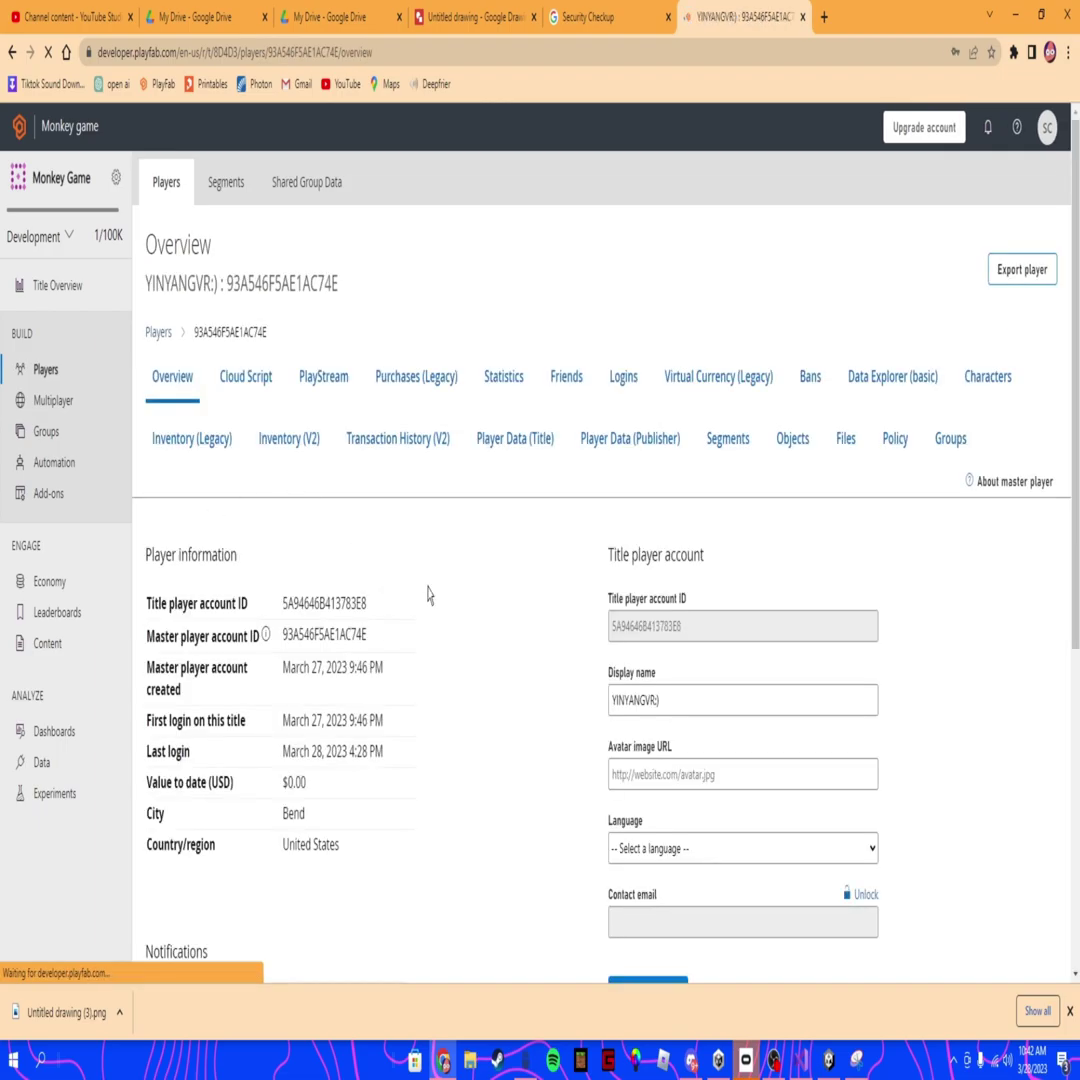
scroll(345, 651, "down", 5)
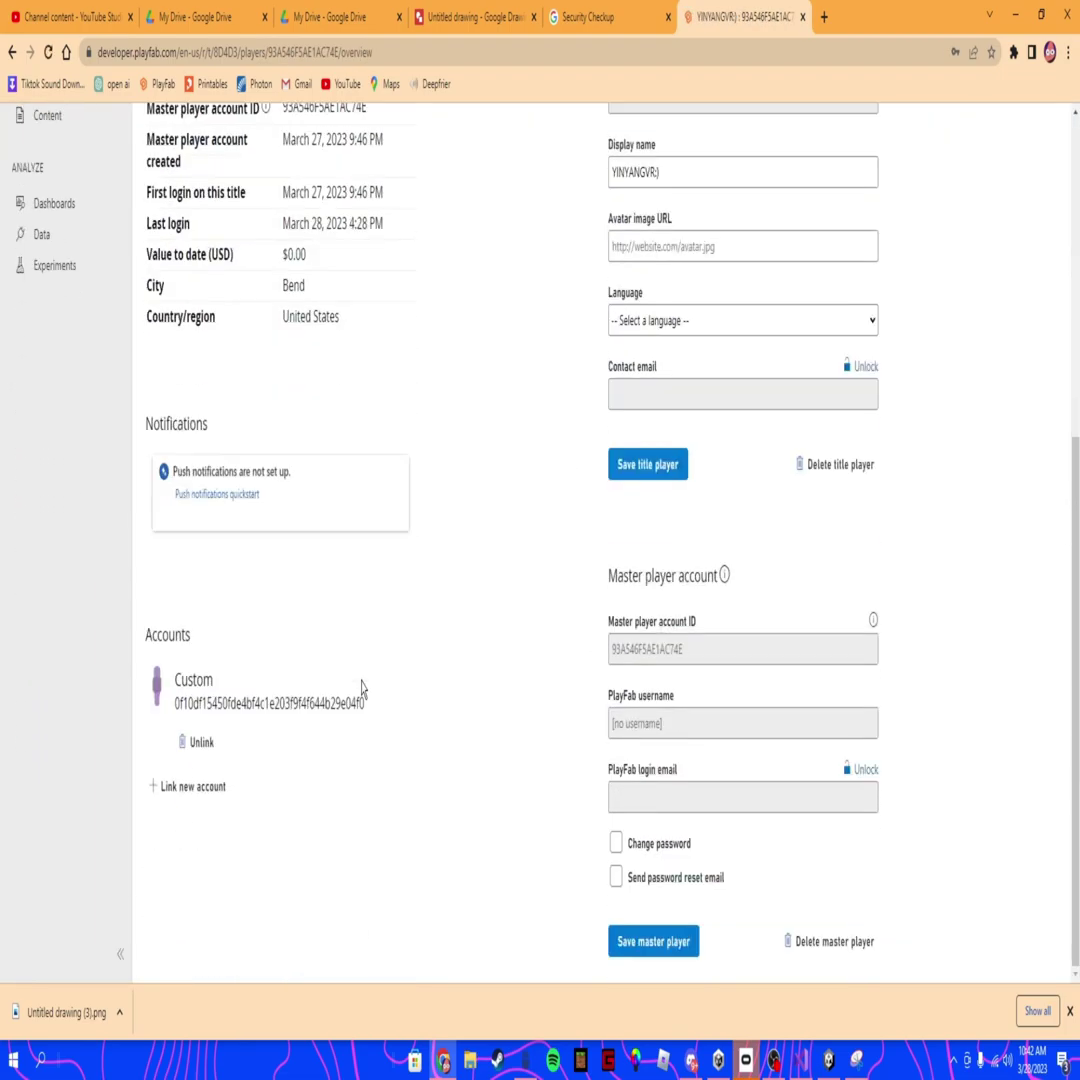
scroll(362, 690, "up", 5)
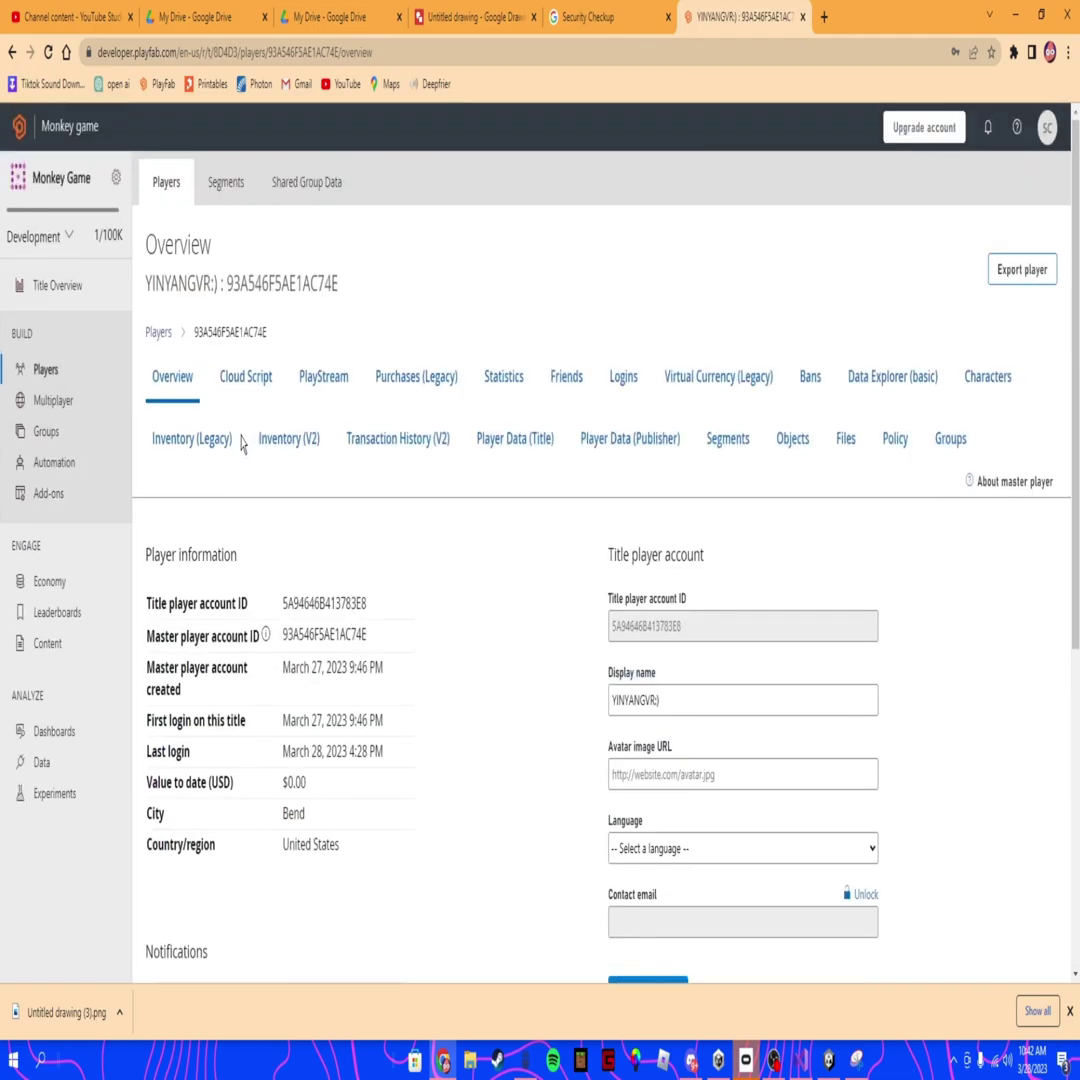
Grant item 'special cube' in the player's Inventory (Legacy).
left_click(192, 438)
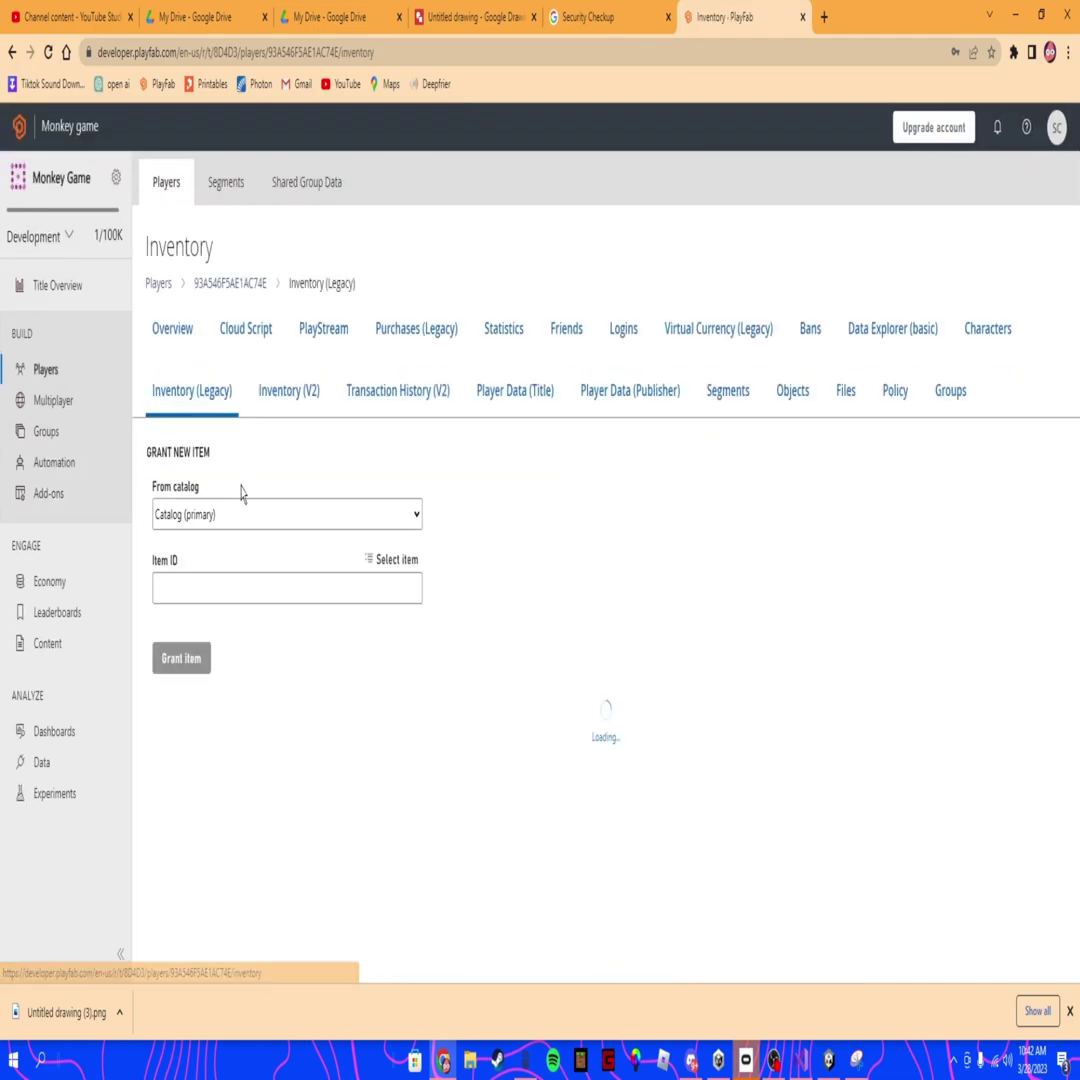
left_click(306, 518)
left_click(225, 594)
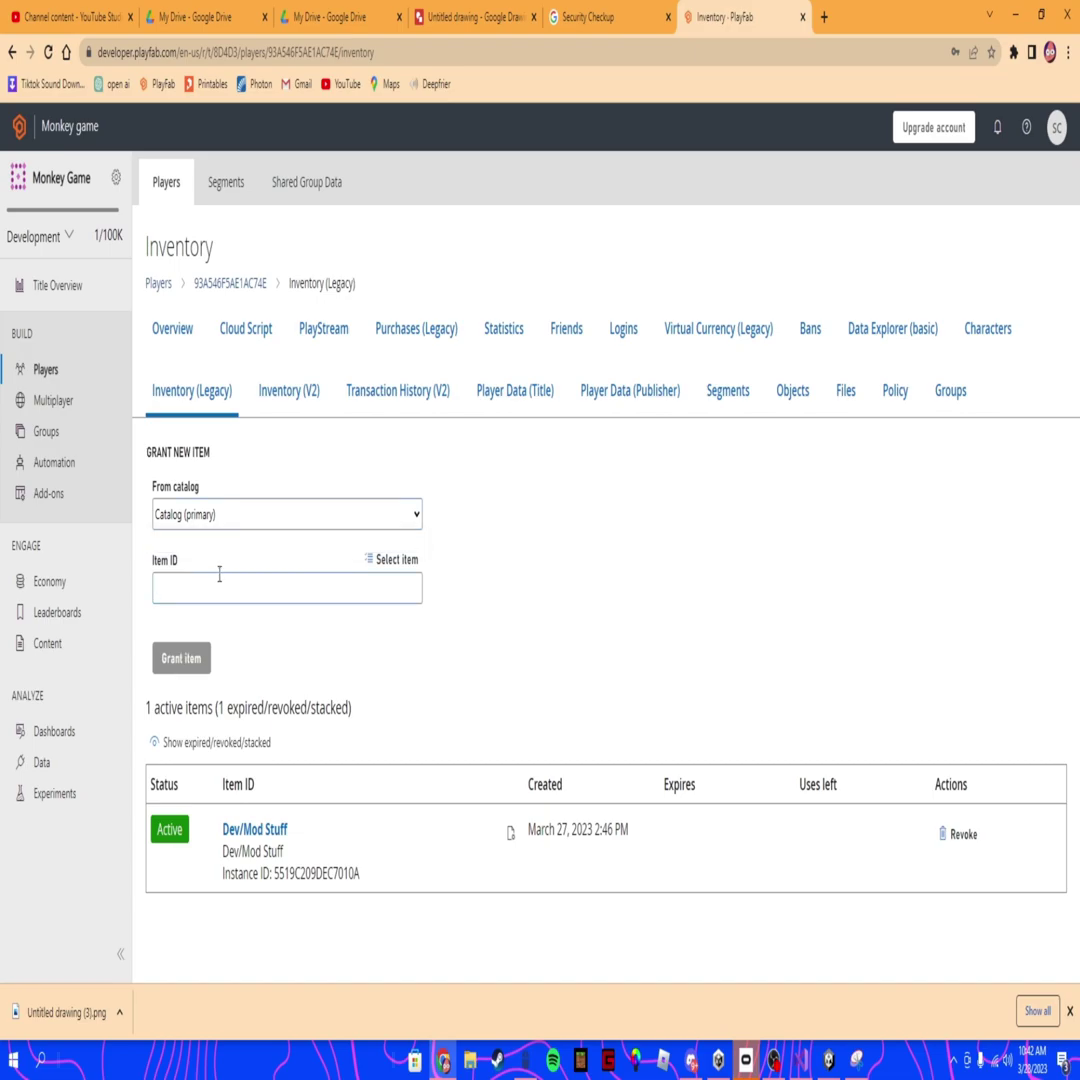
type("special cube")
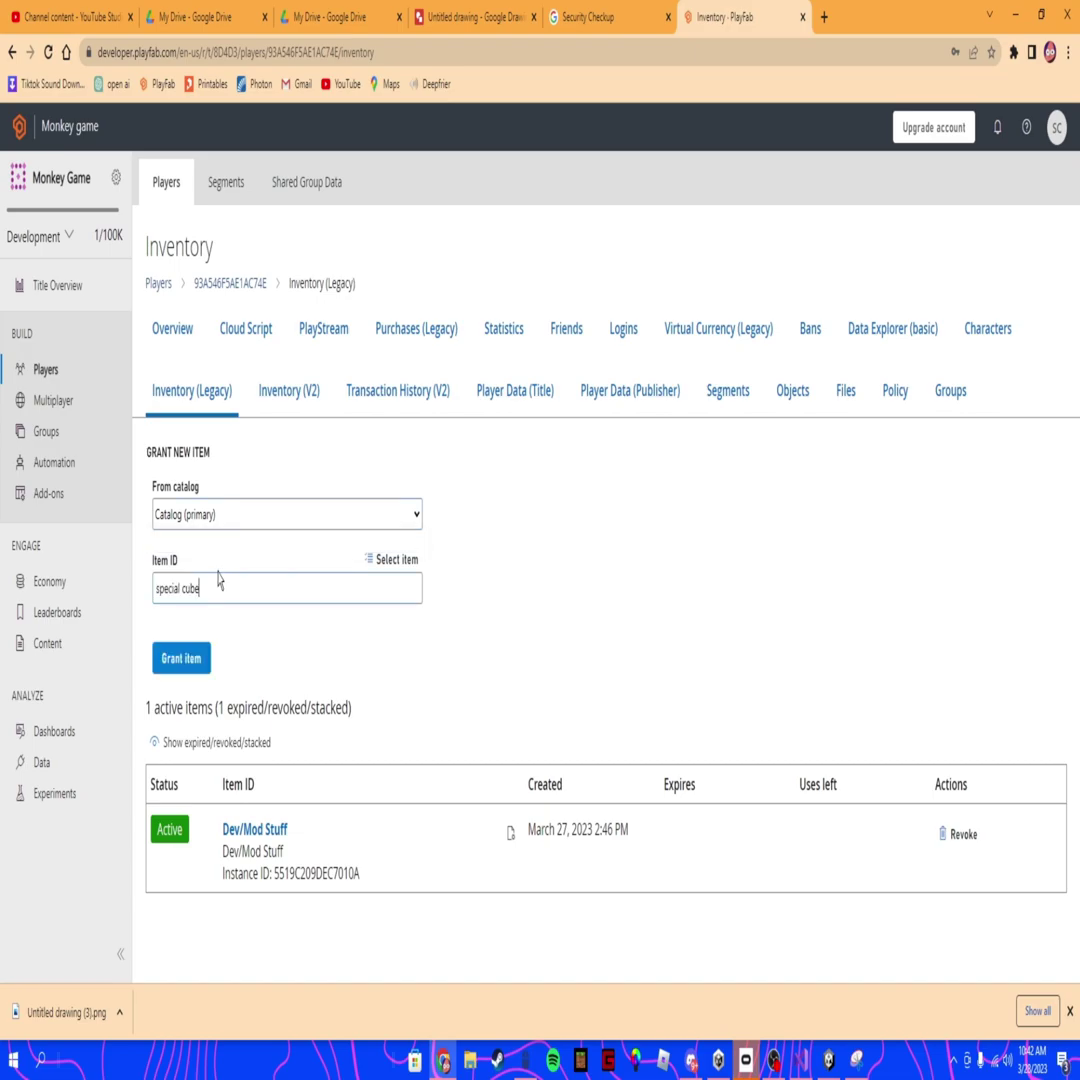
left_click(183, 661)
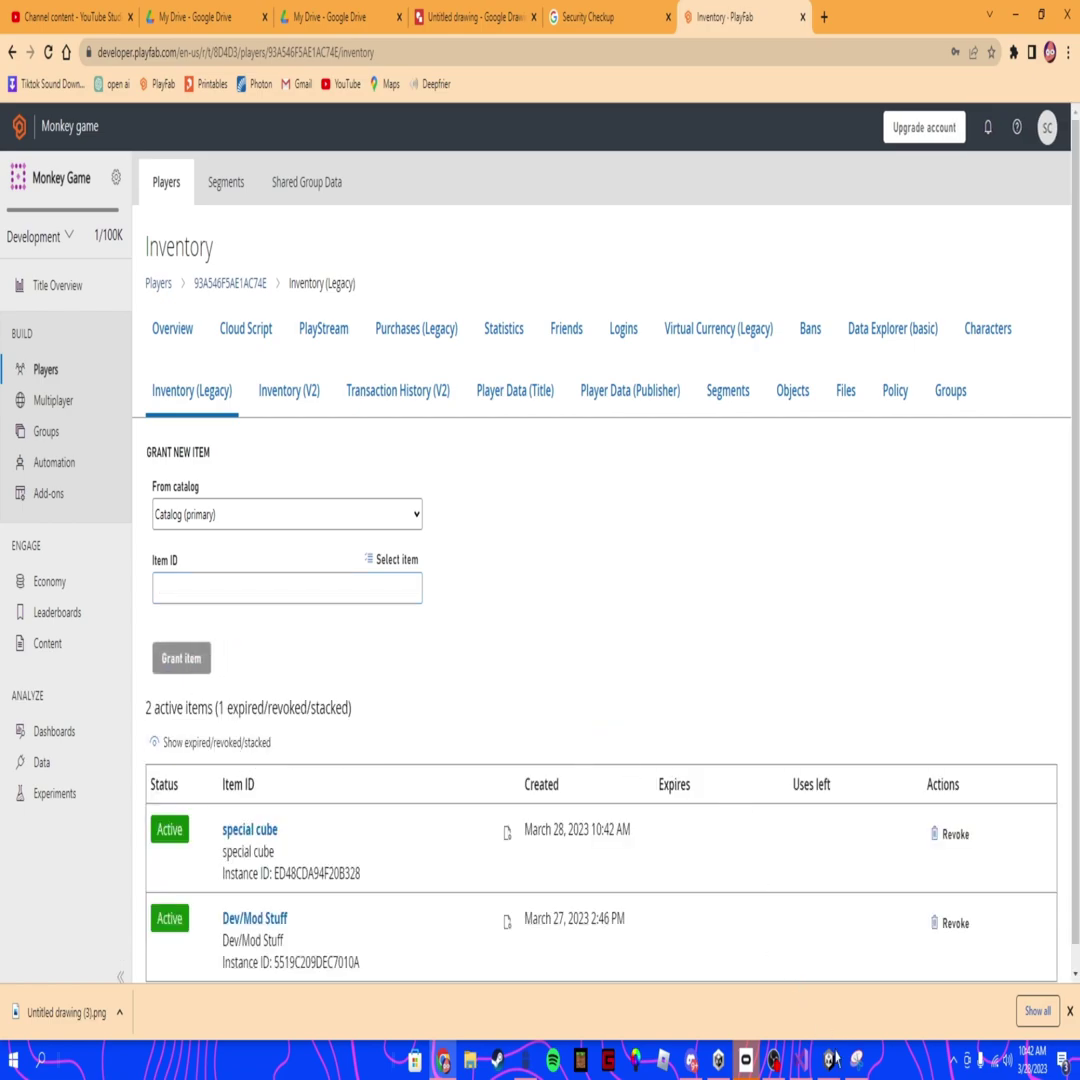
key("alt+Tab")
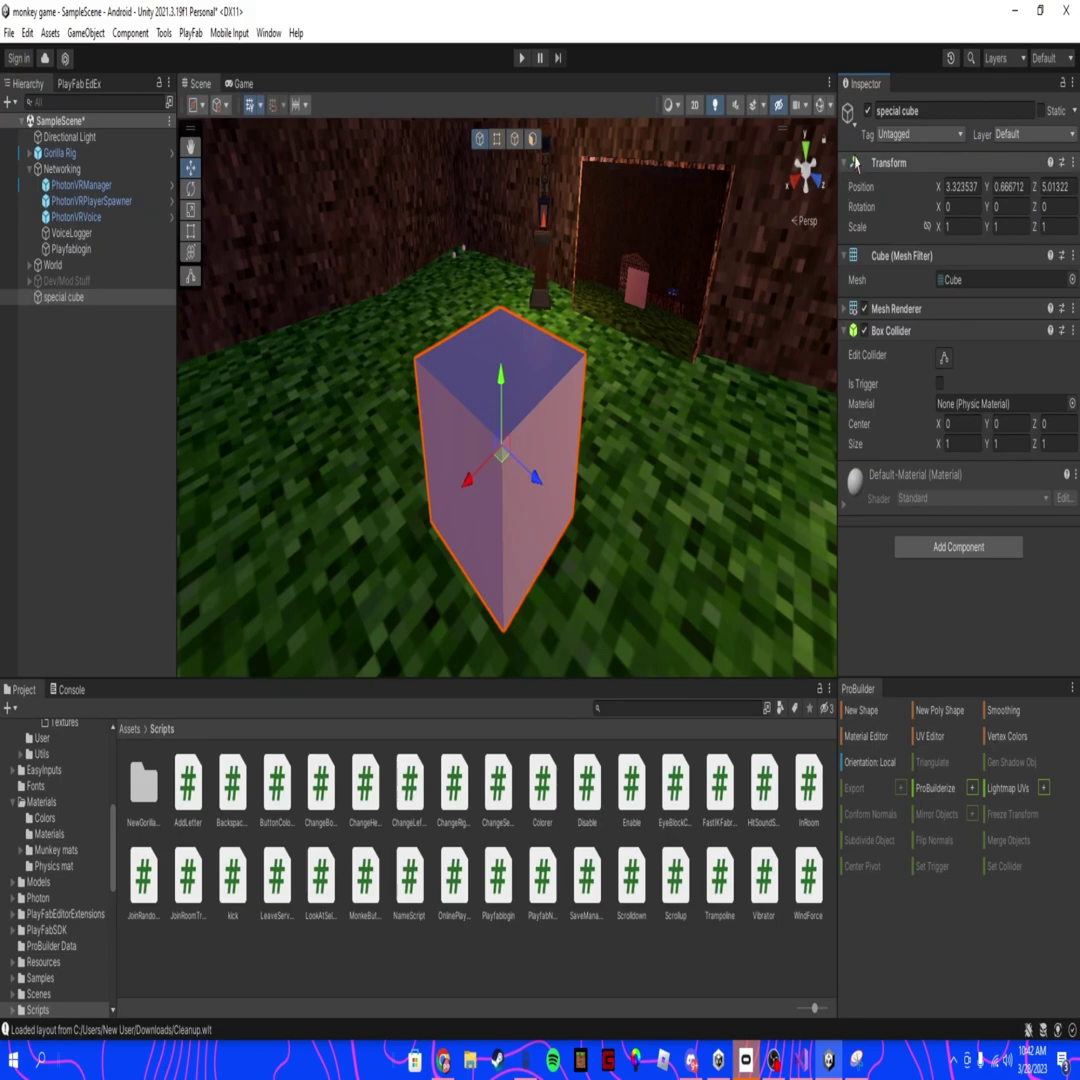
Deactivate the special cube, play-test, and frame it in the Scene view once it spawns.
left_click(867, 110)
right_click_drag(670, 282, 640, 214)
left_click(521, 58)
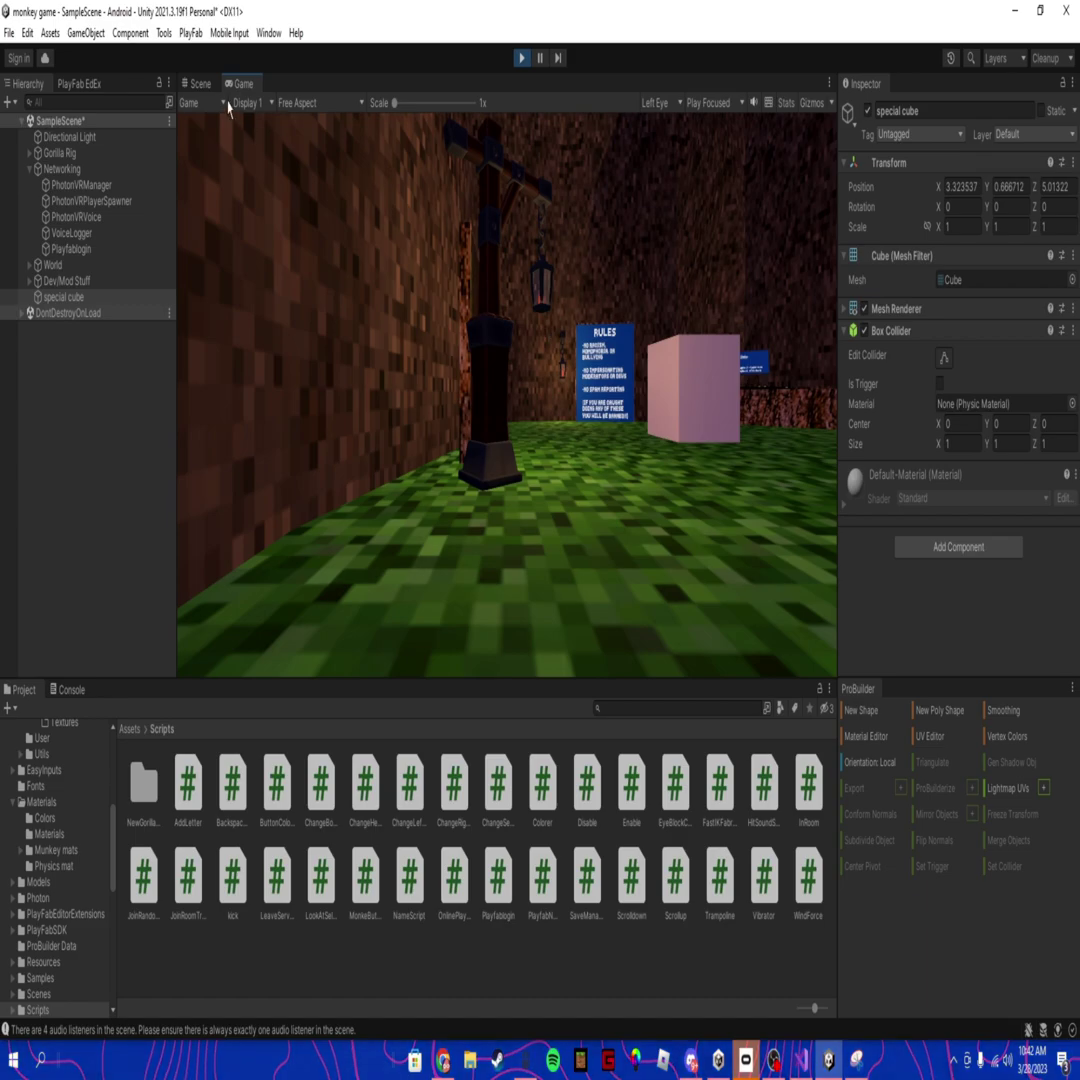
left_click(199, 84)
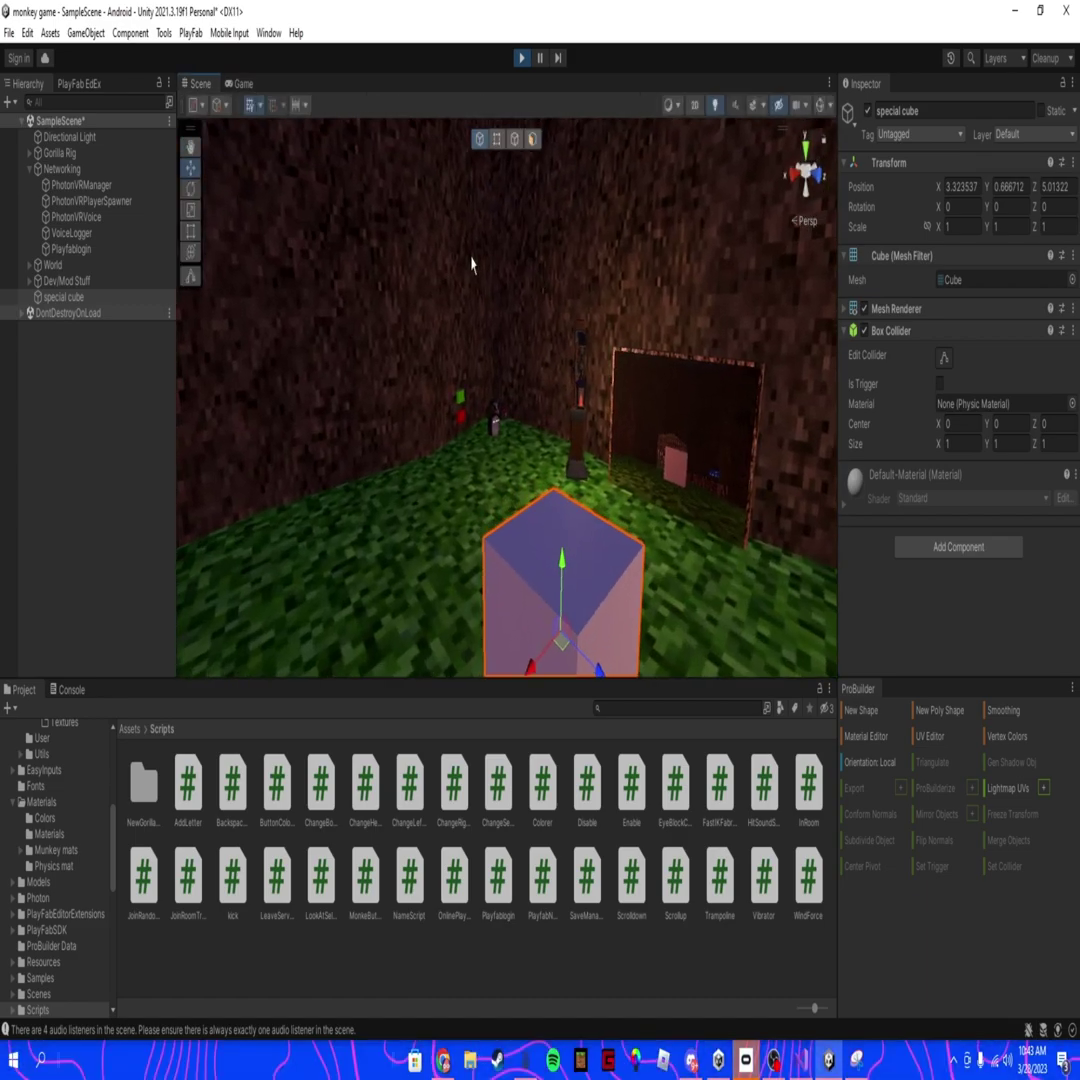
left_click(241, 84)
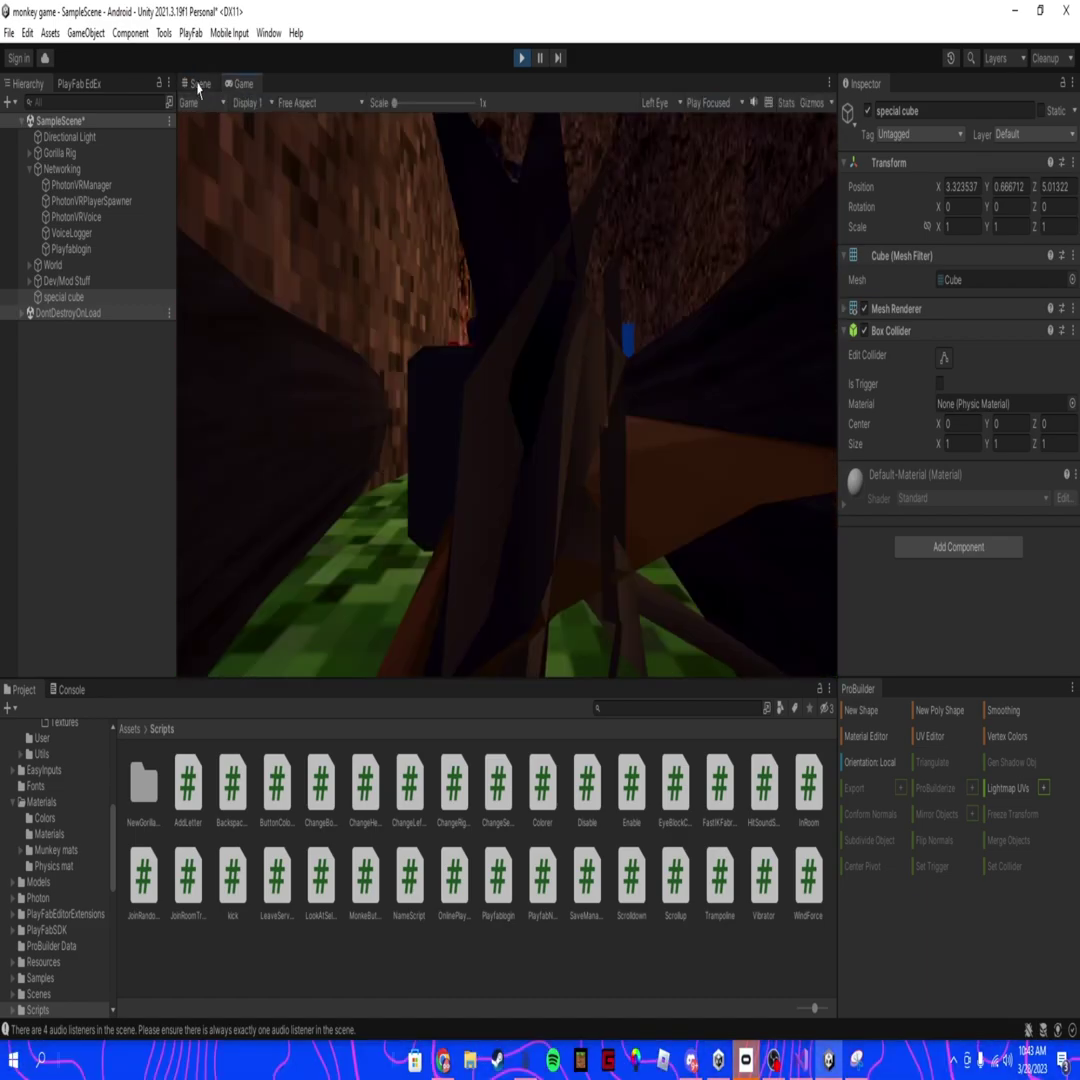
left_click(199, 84)
key("f")
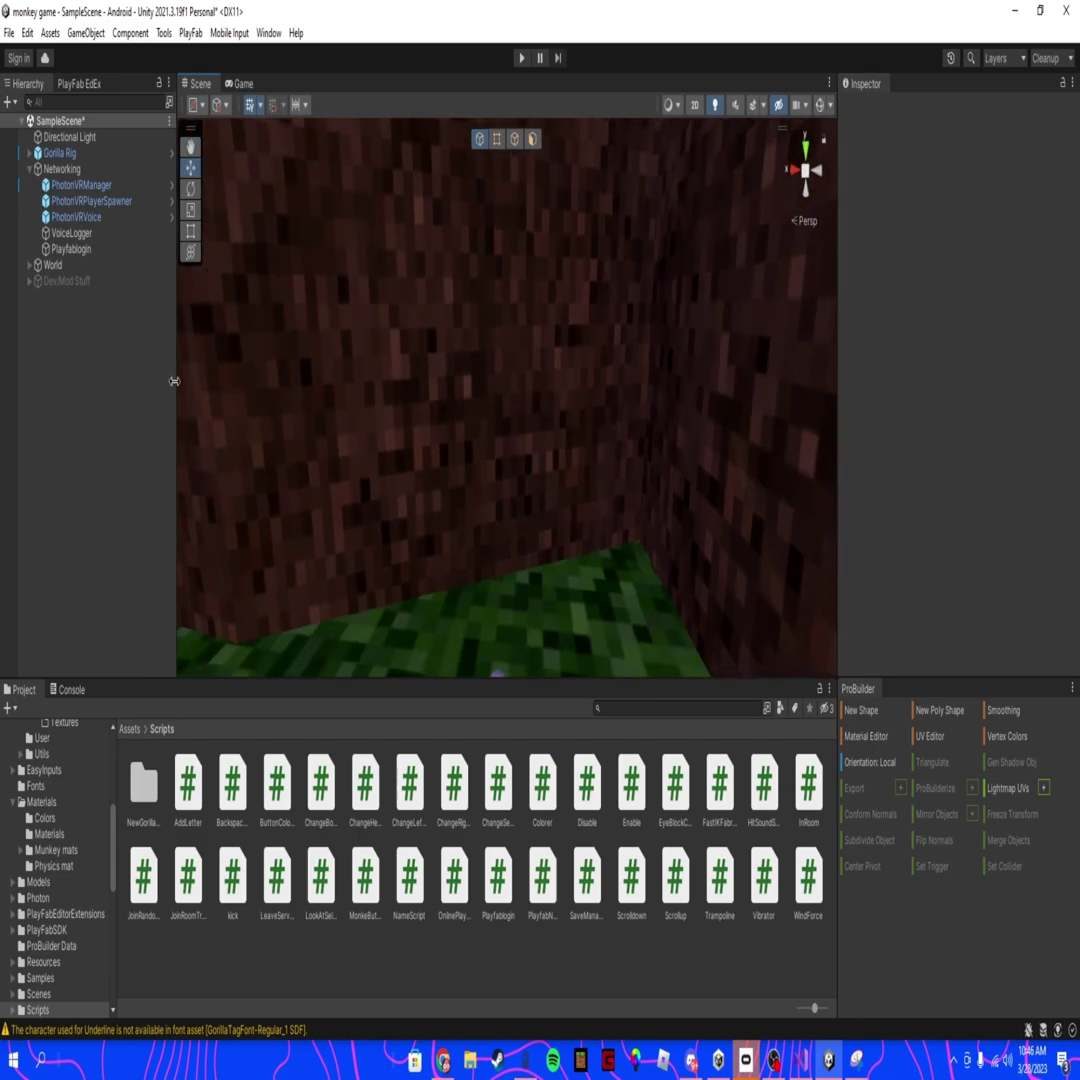
Activate the Dev/Mod Stuff group and bring the Cube (35) wall into view.
left_click(100, 284)
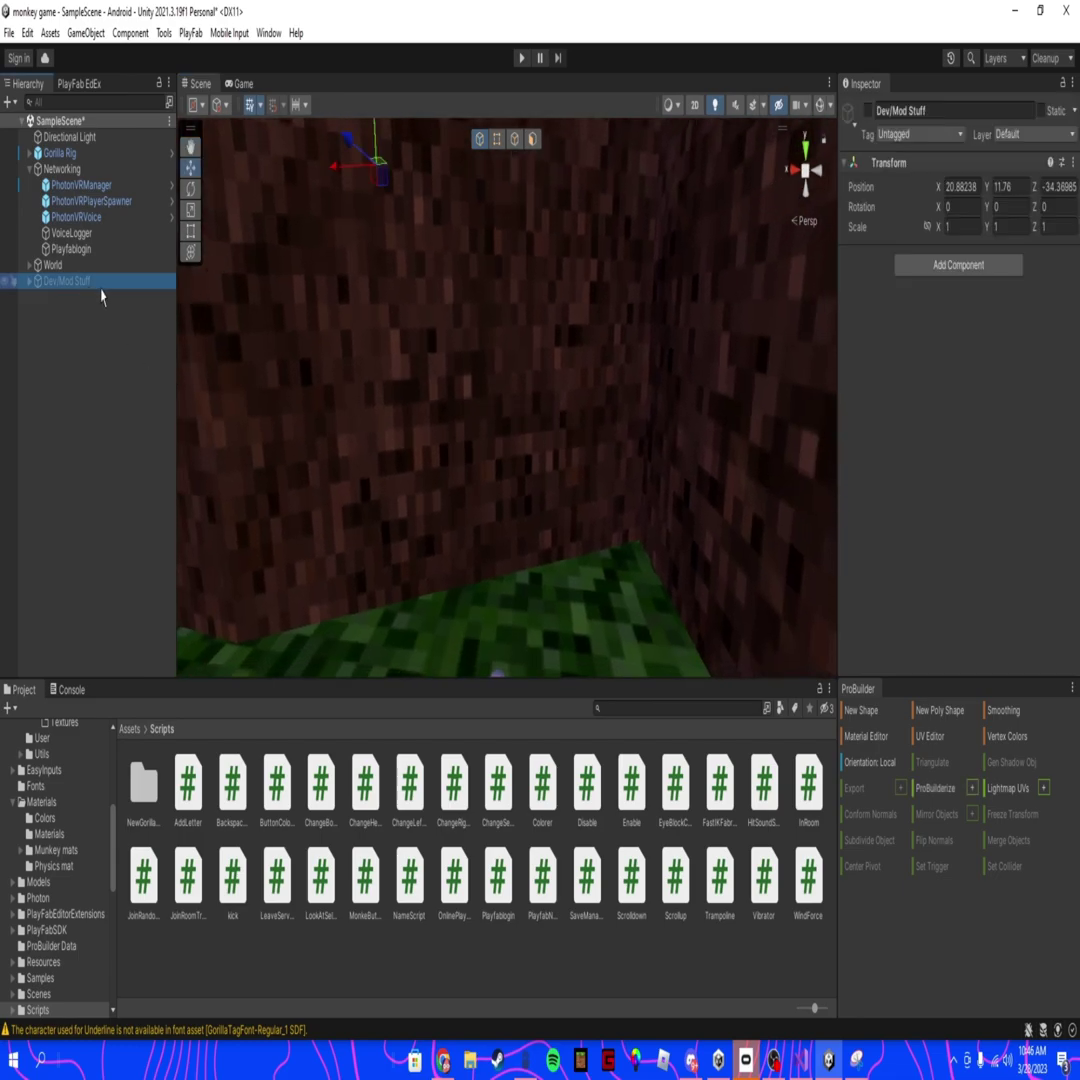
left_click(867, 111)
right_click_drag(620, 400, 610, 338)
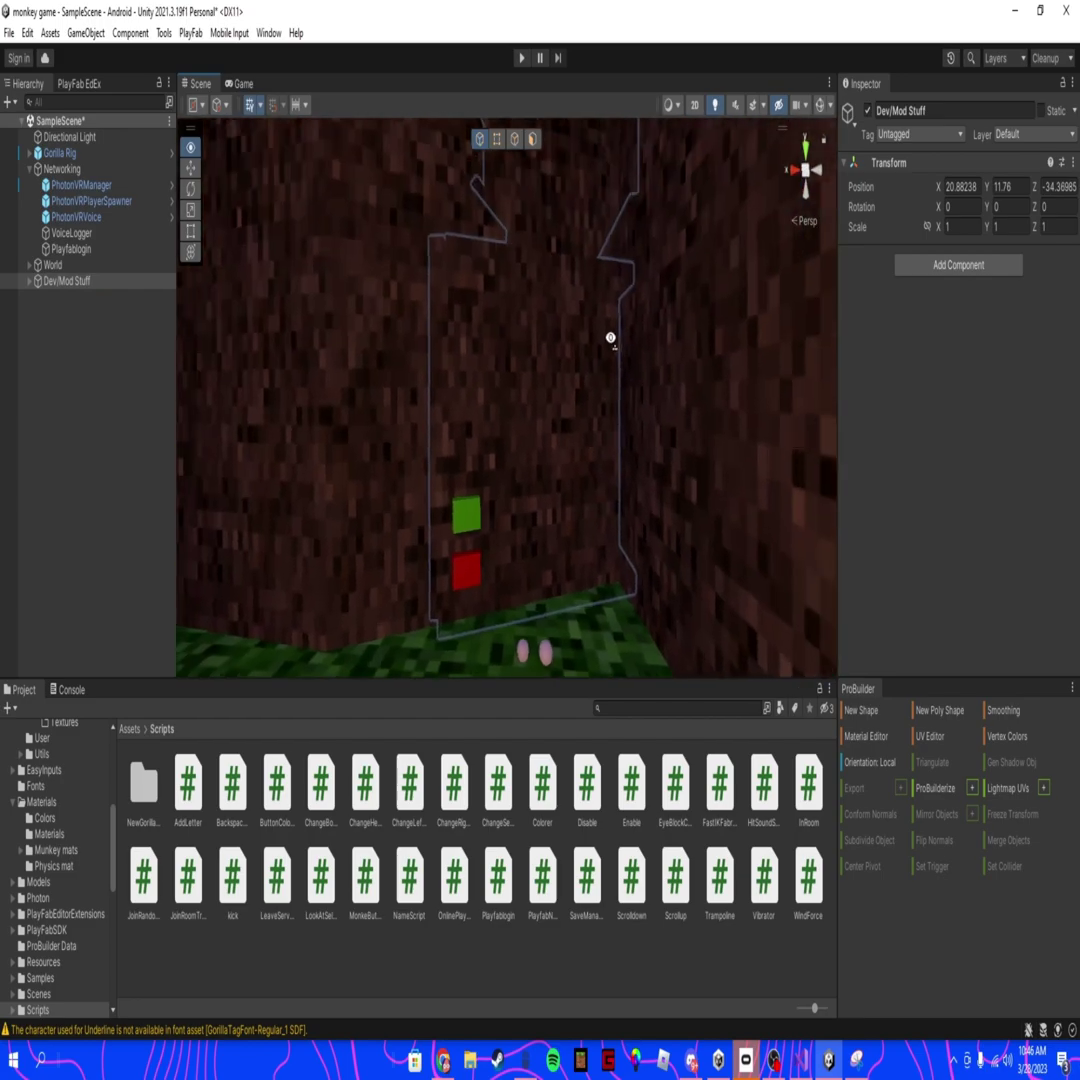
left_click(543, 436)
right_click_drag(543, 436, 700, 470)
right_click_drag(600, 425, 477, 527)
Inspect the green cube's Disable script and the red cube's Enable script targeting Cube (35).
left_click(480, 445)
left_click(478, 512, "shift")
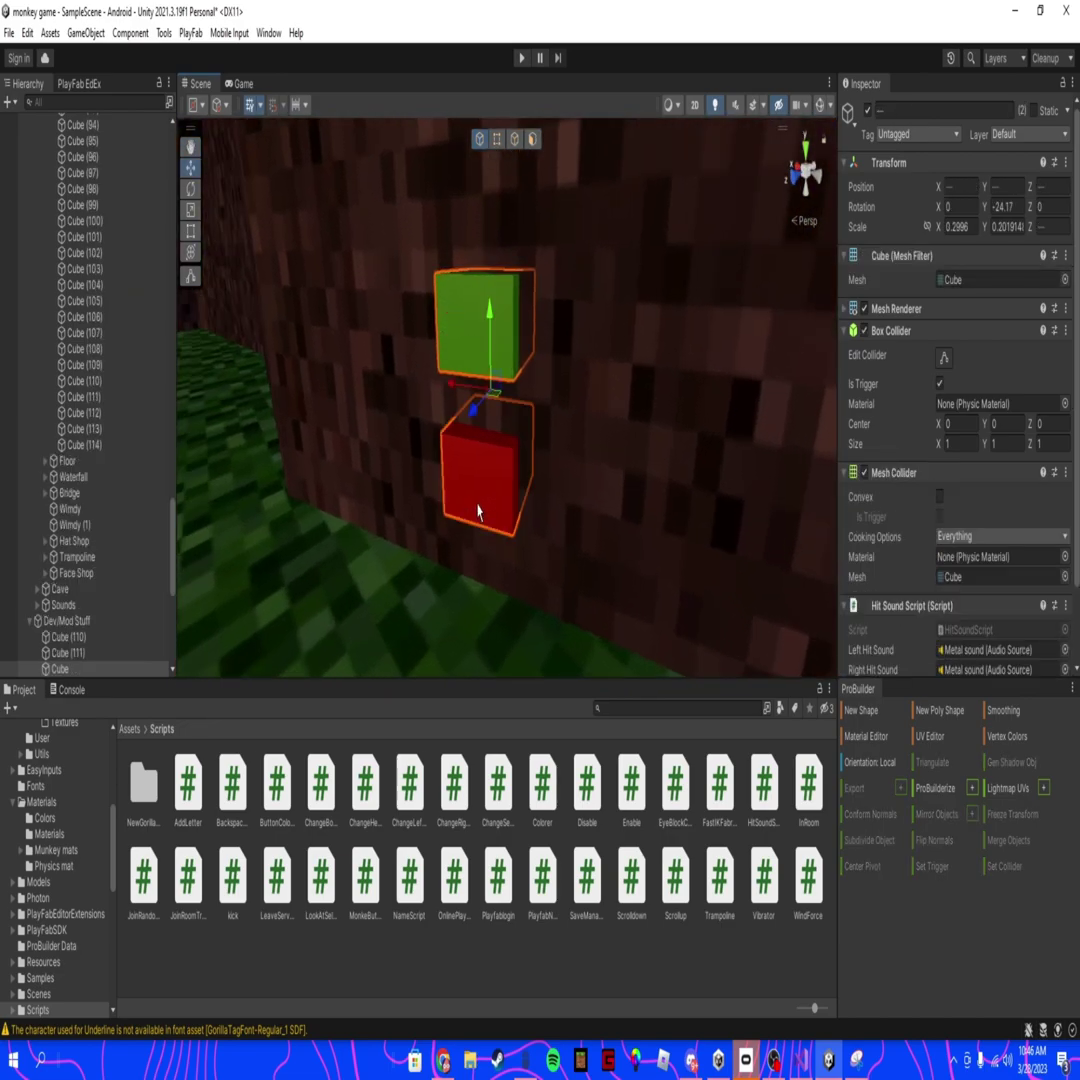
scroll(900, 545, "down", 3)
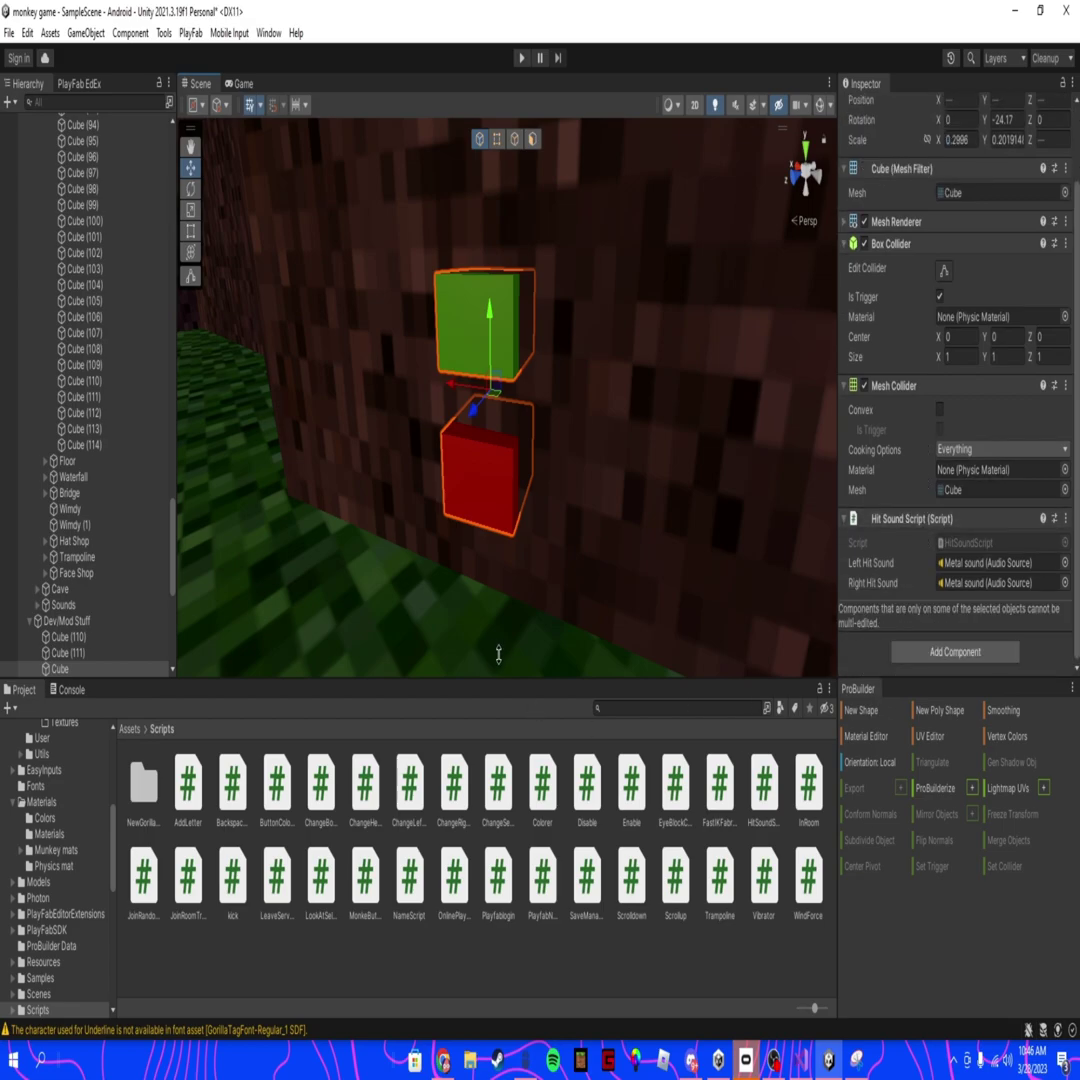
scroll(108, 576, "down", 3)
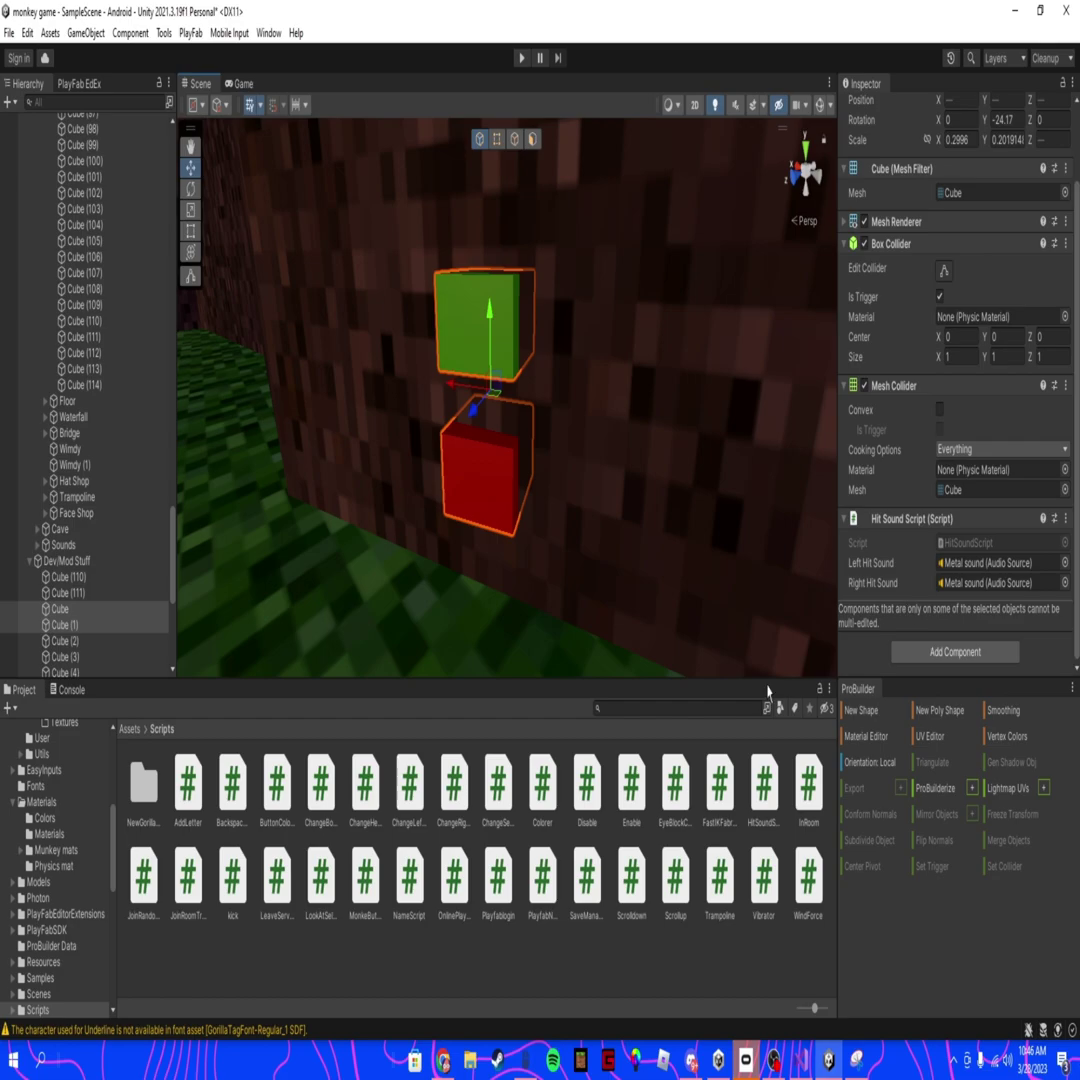
left_click(478, 325)
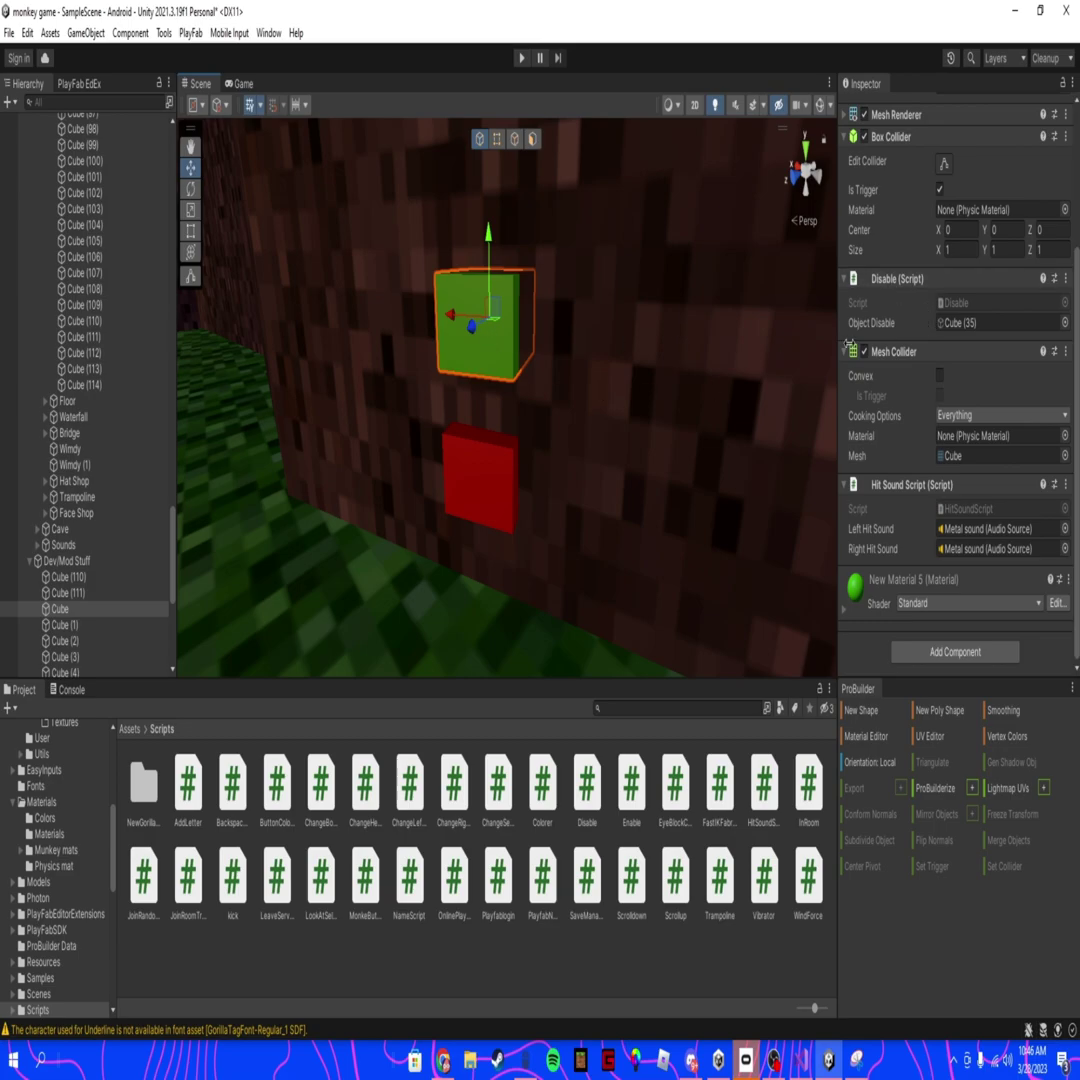
left_click(510, 474)
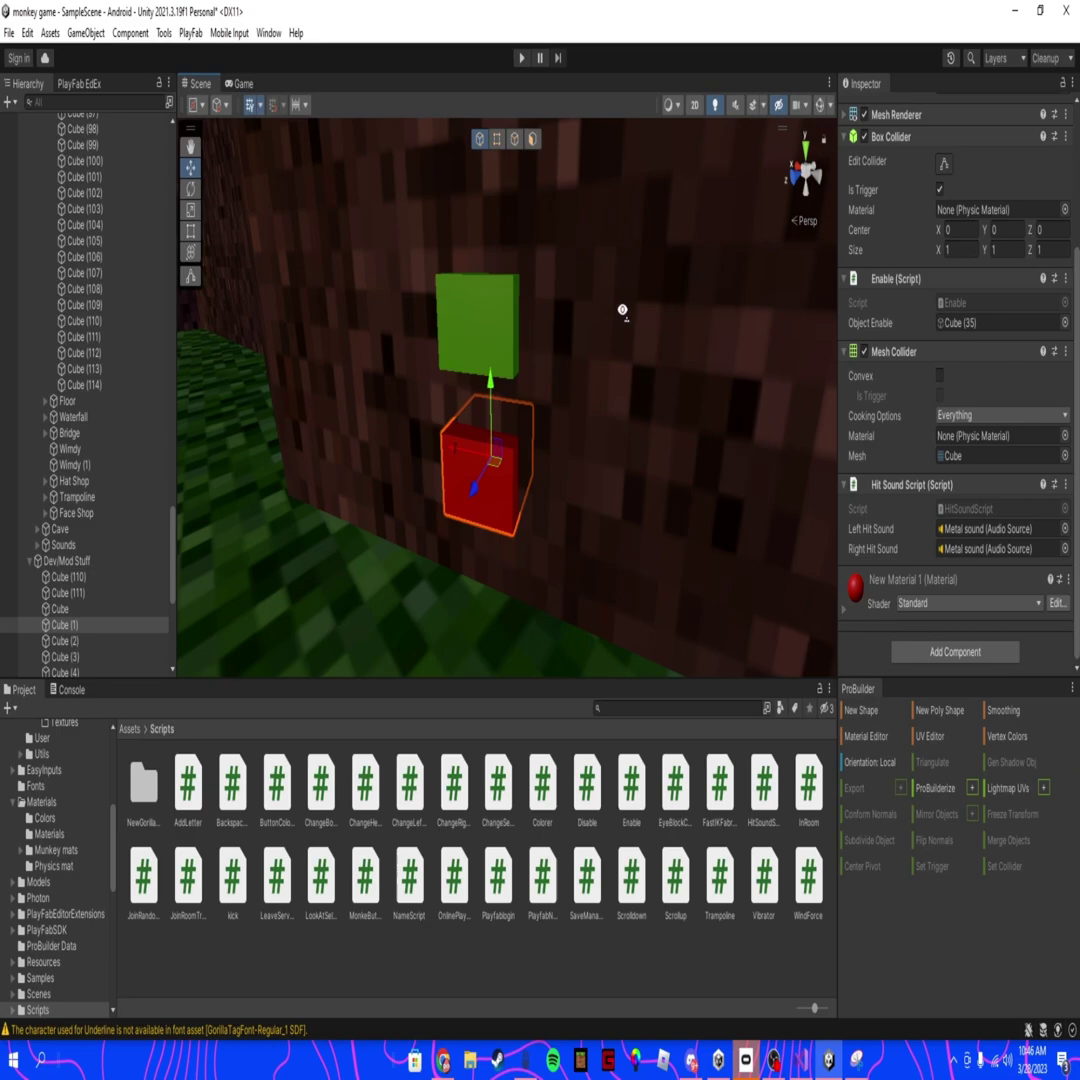
Select the cave wall behind the mod buttons and review its Inspector settings.
right_click_drag(622, 310, 661, 422)
left_click(678, 382)
scroll(888, 465, "down", 1)
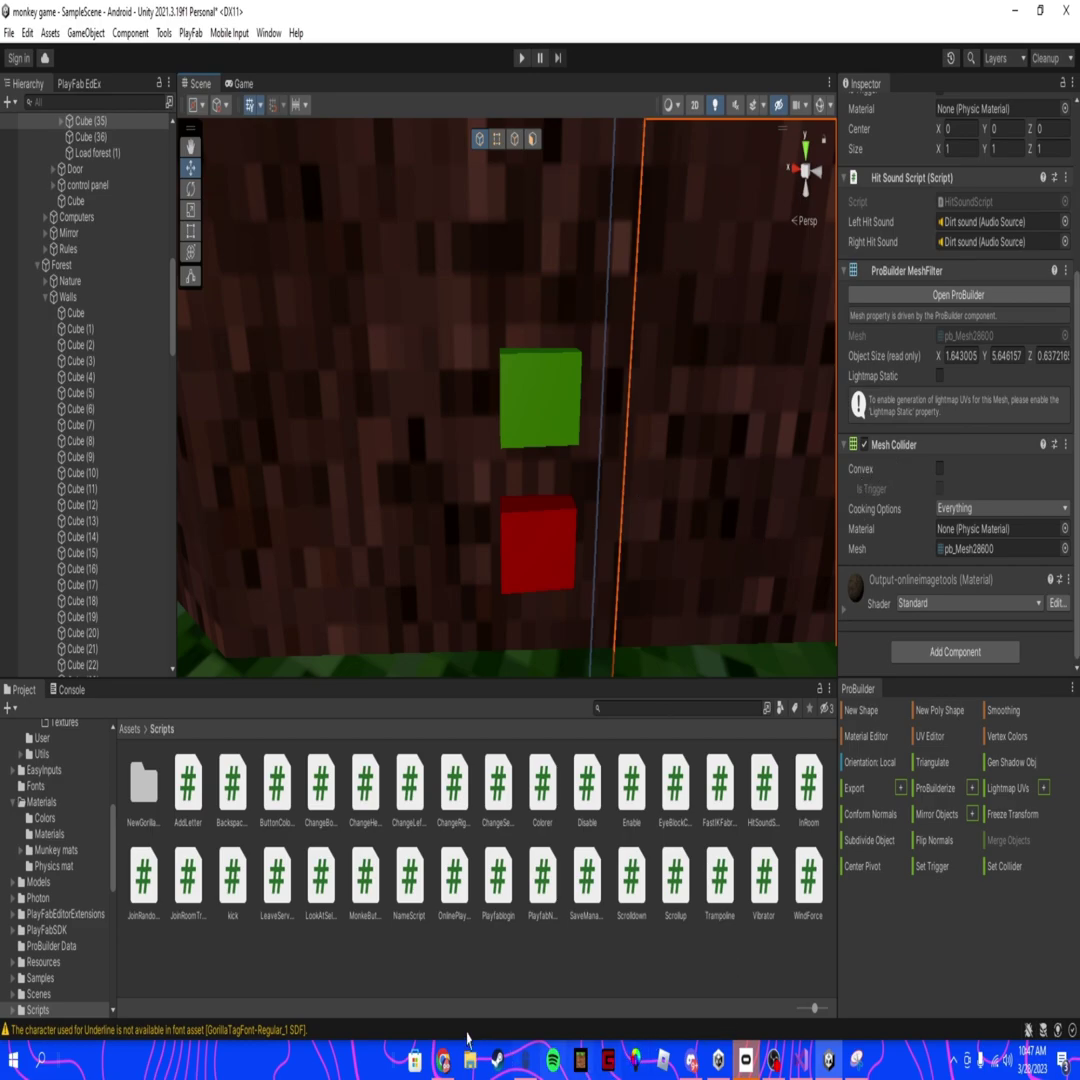
In Chrome's PlayFab tab, view the Economy Catalog's four items including special cube, then return to Unity.
left_click(443, 1060)
left_click(565, 14)
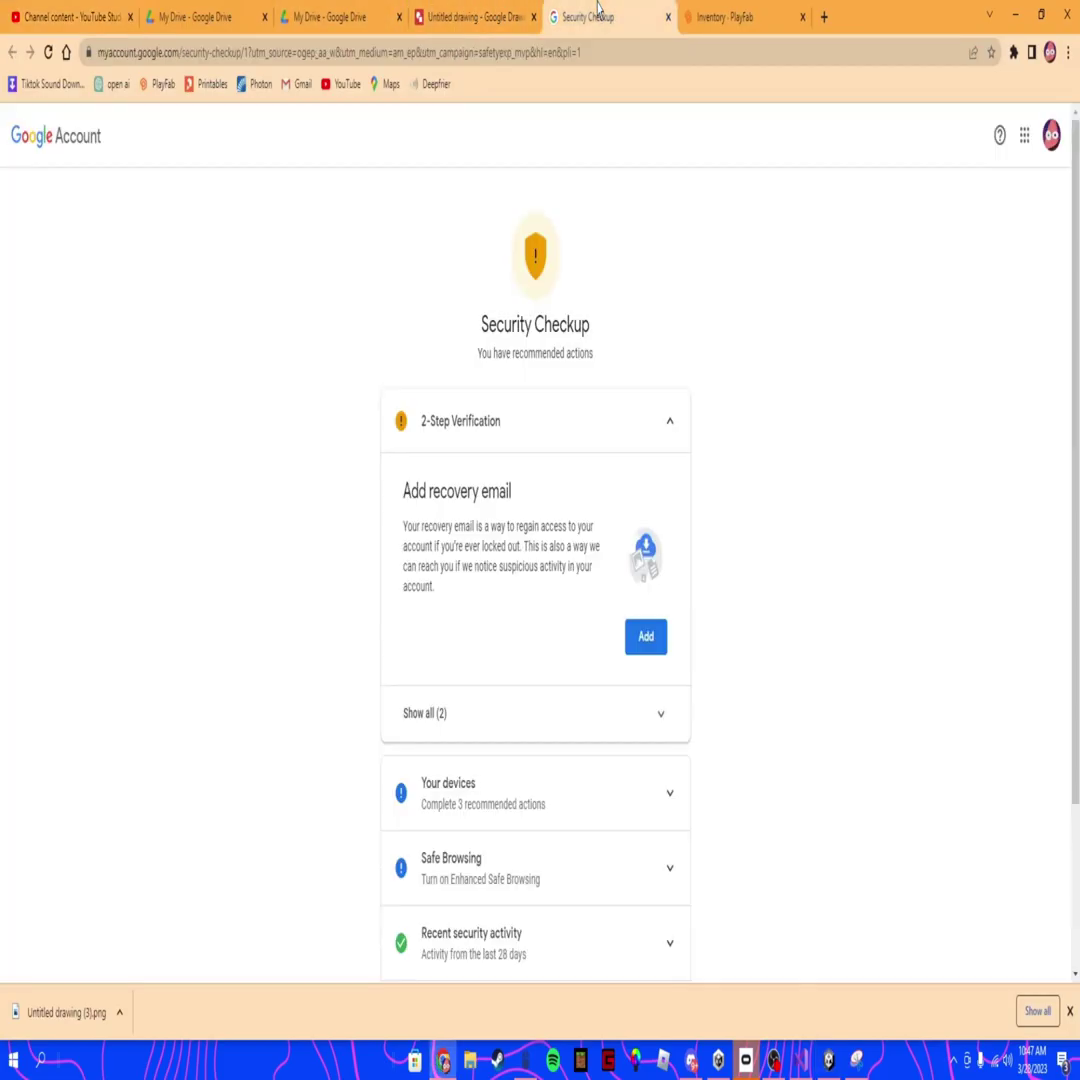
left_click(731, 10)
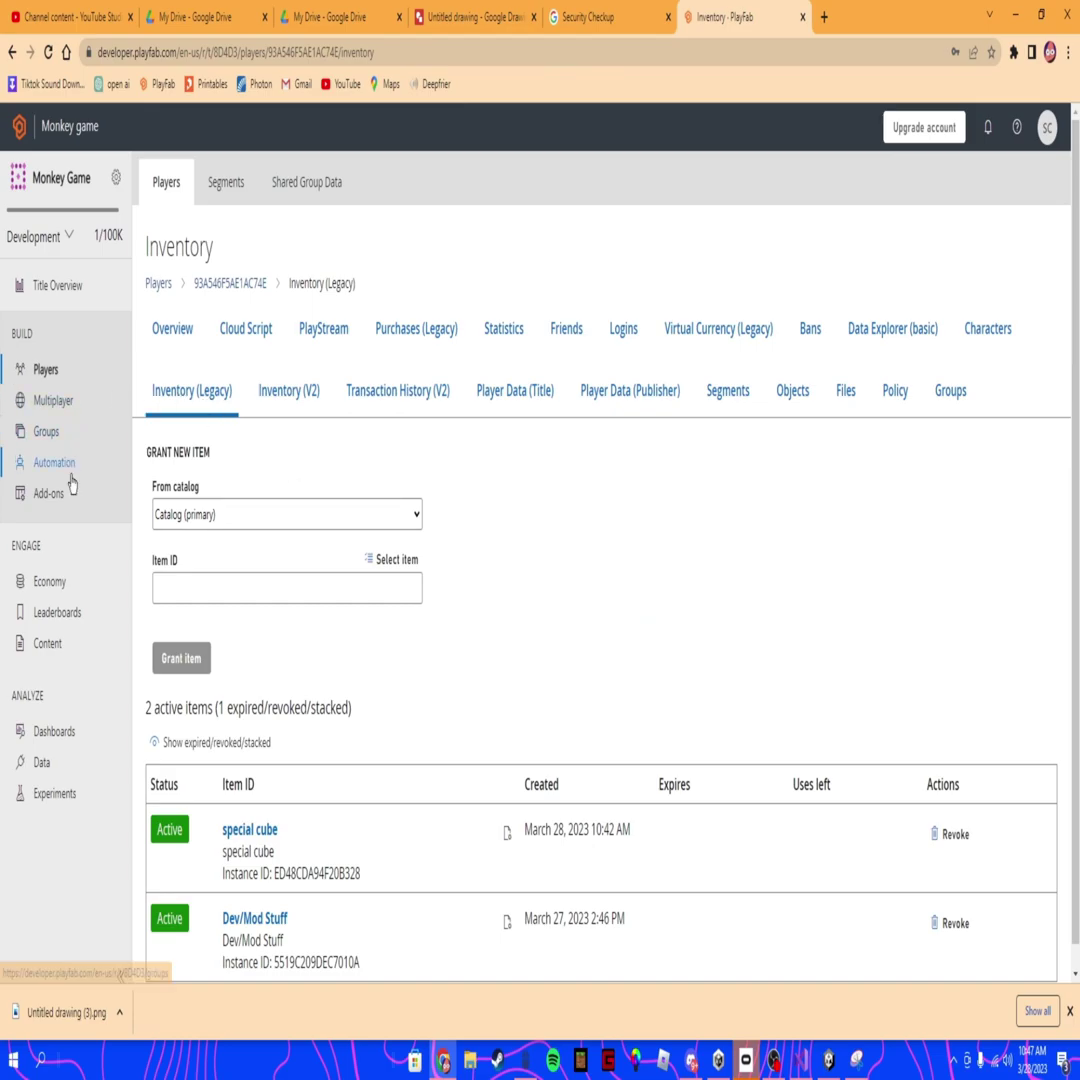
left_click(48, 582)
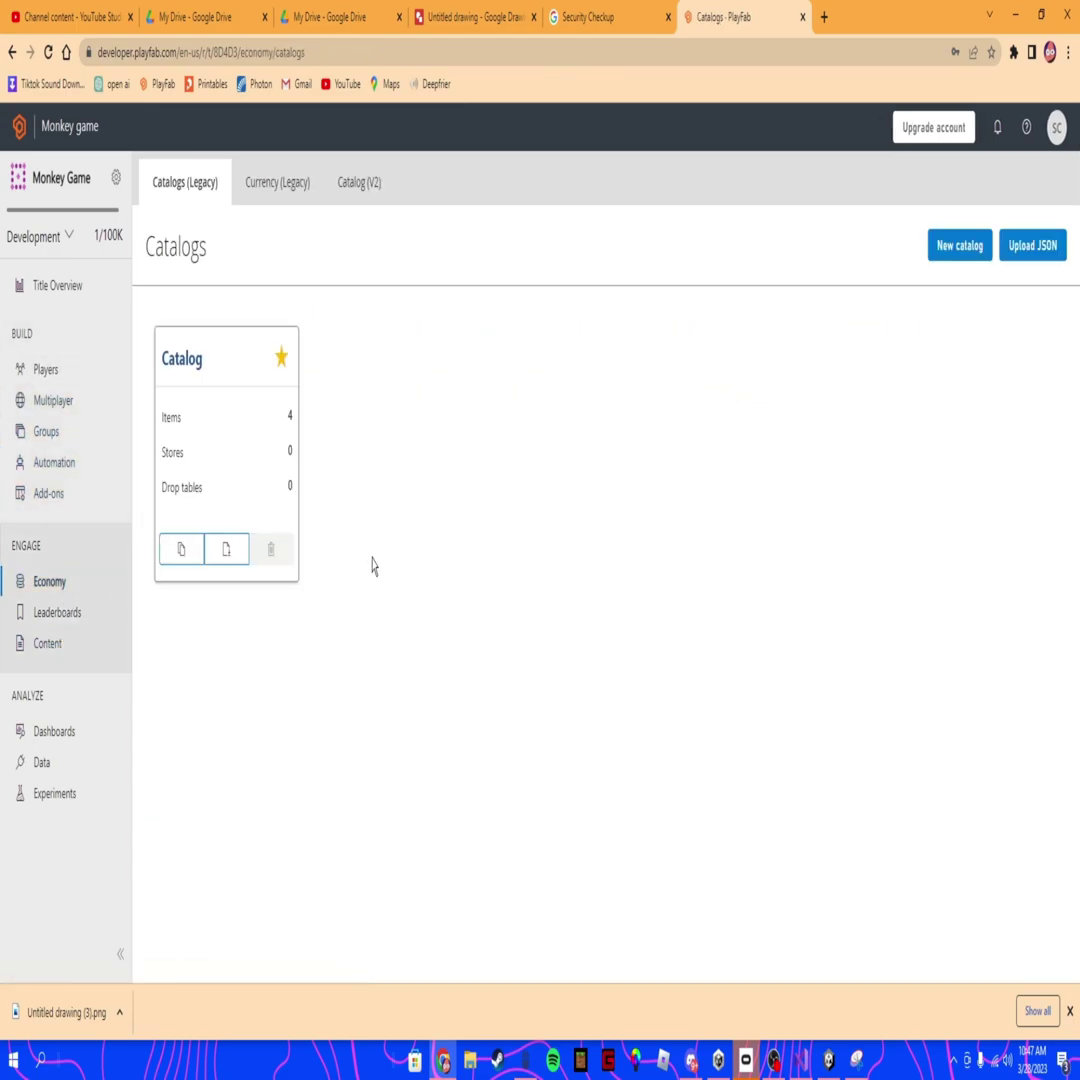
left_click(217, 361)
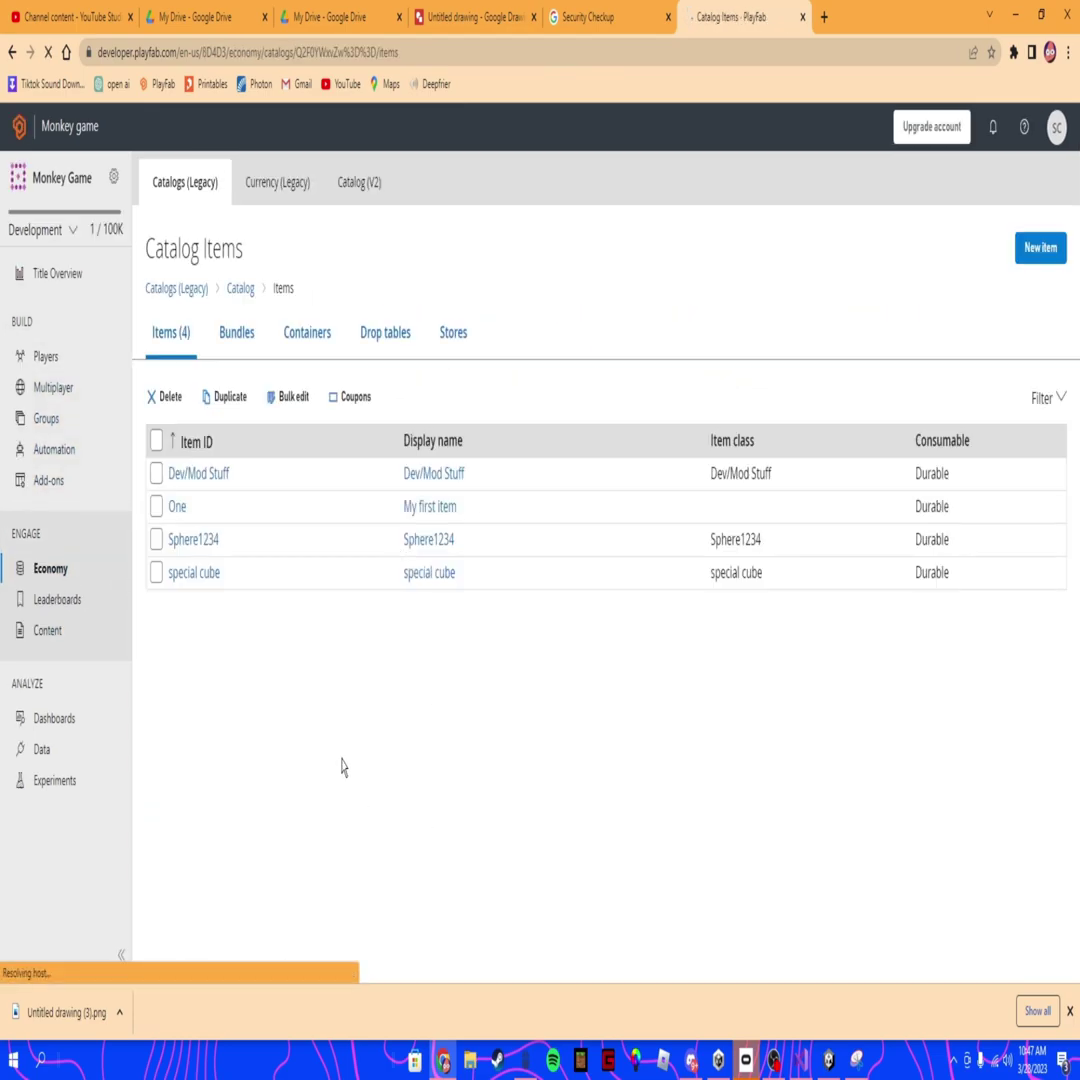
left_click(828, 1059)
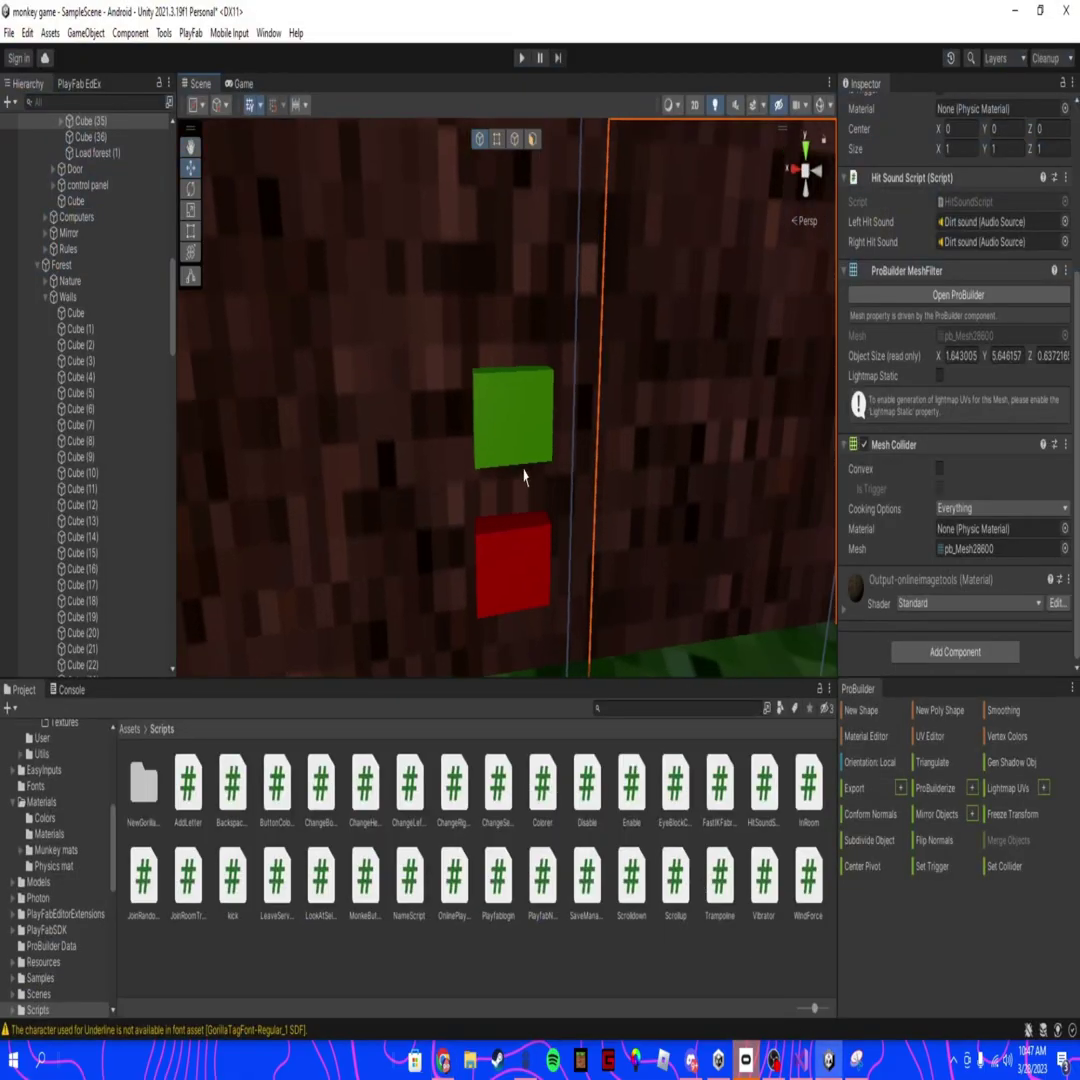
right_click_drag(492, 486, 565, 380)
key("w")
scroll(75, 340, "down", 10)
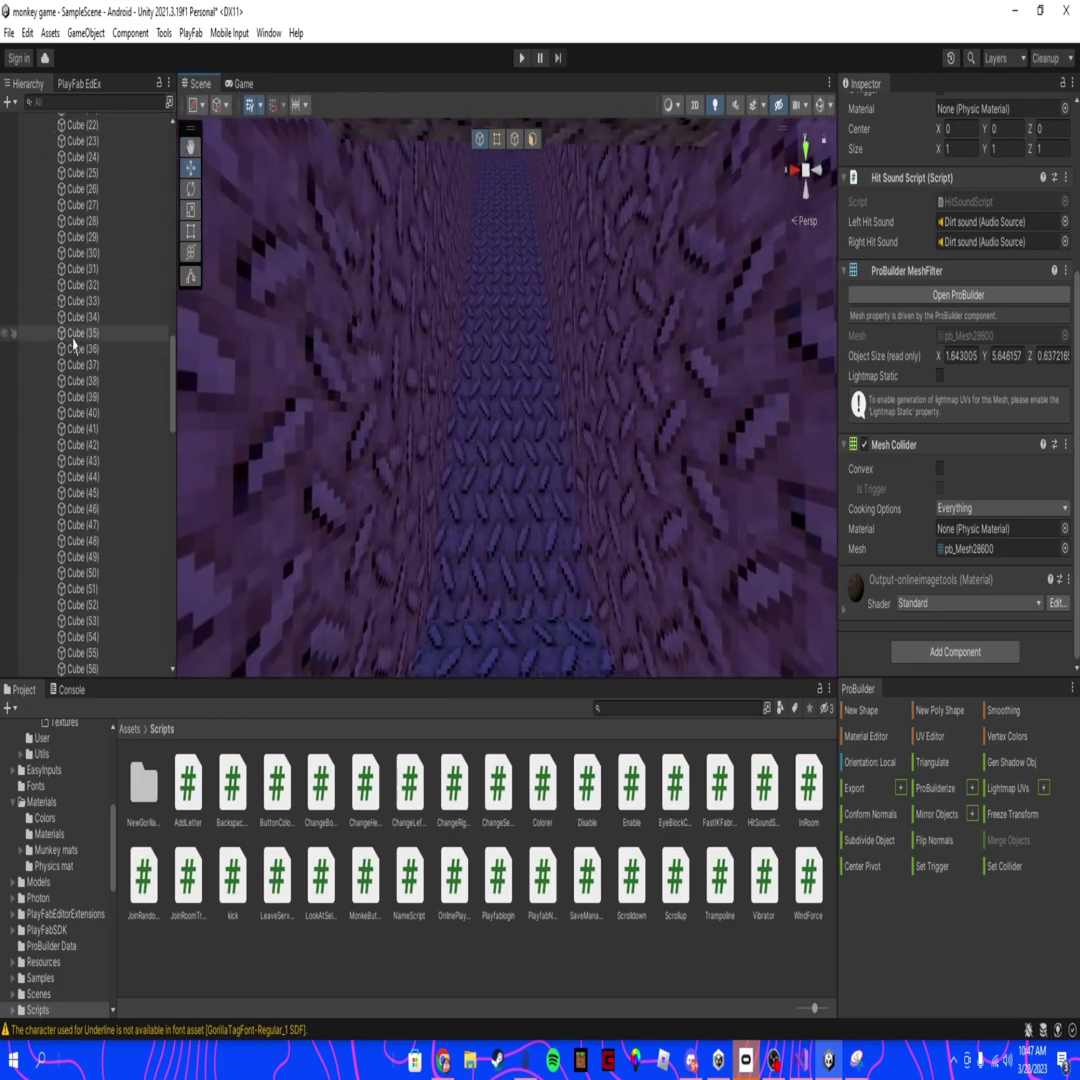
scroll(72, 380, "up", 20)
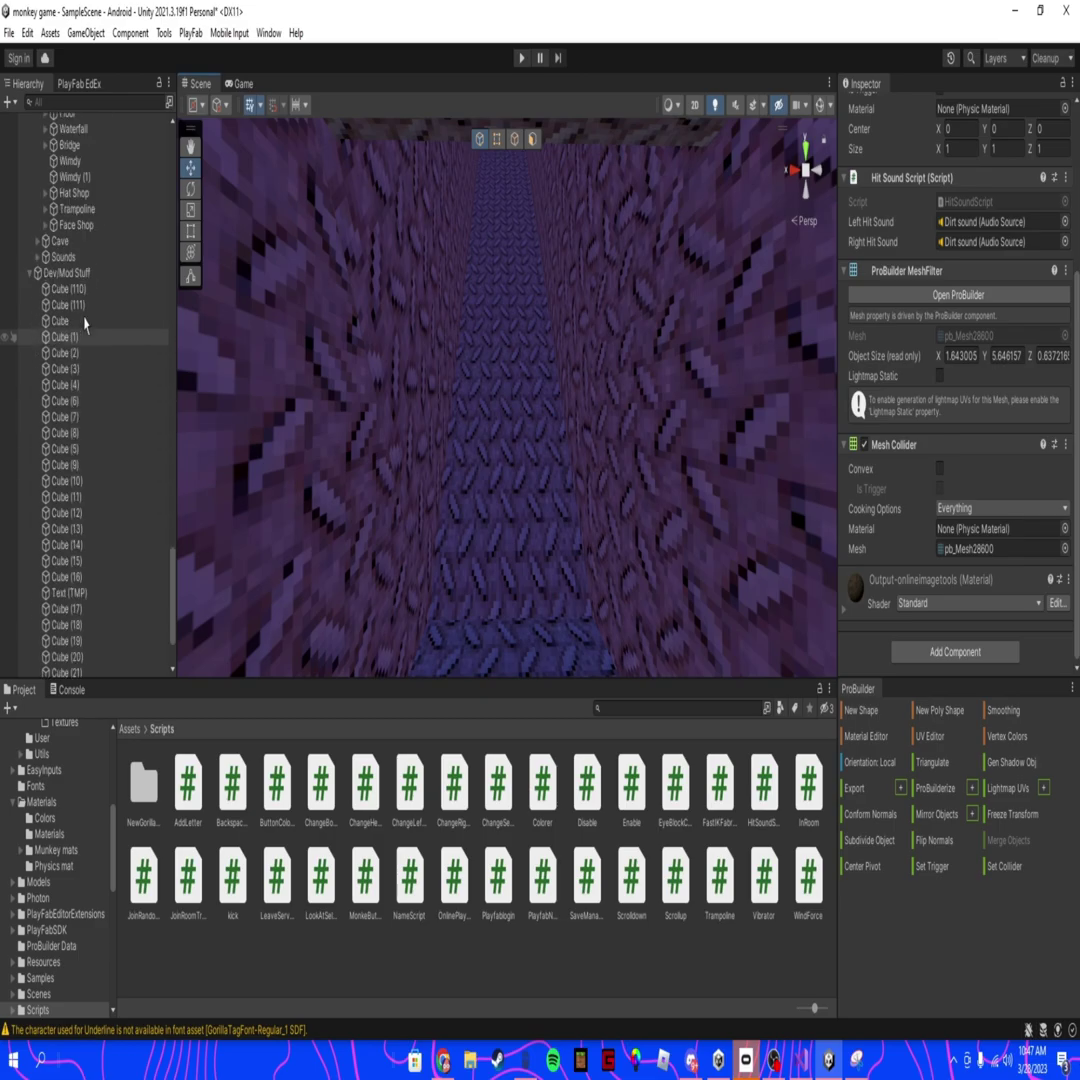
right_click_drag(582, 320, 586, 318)
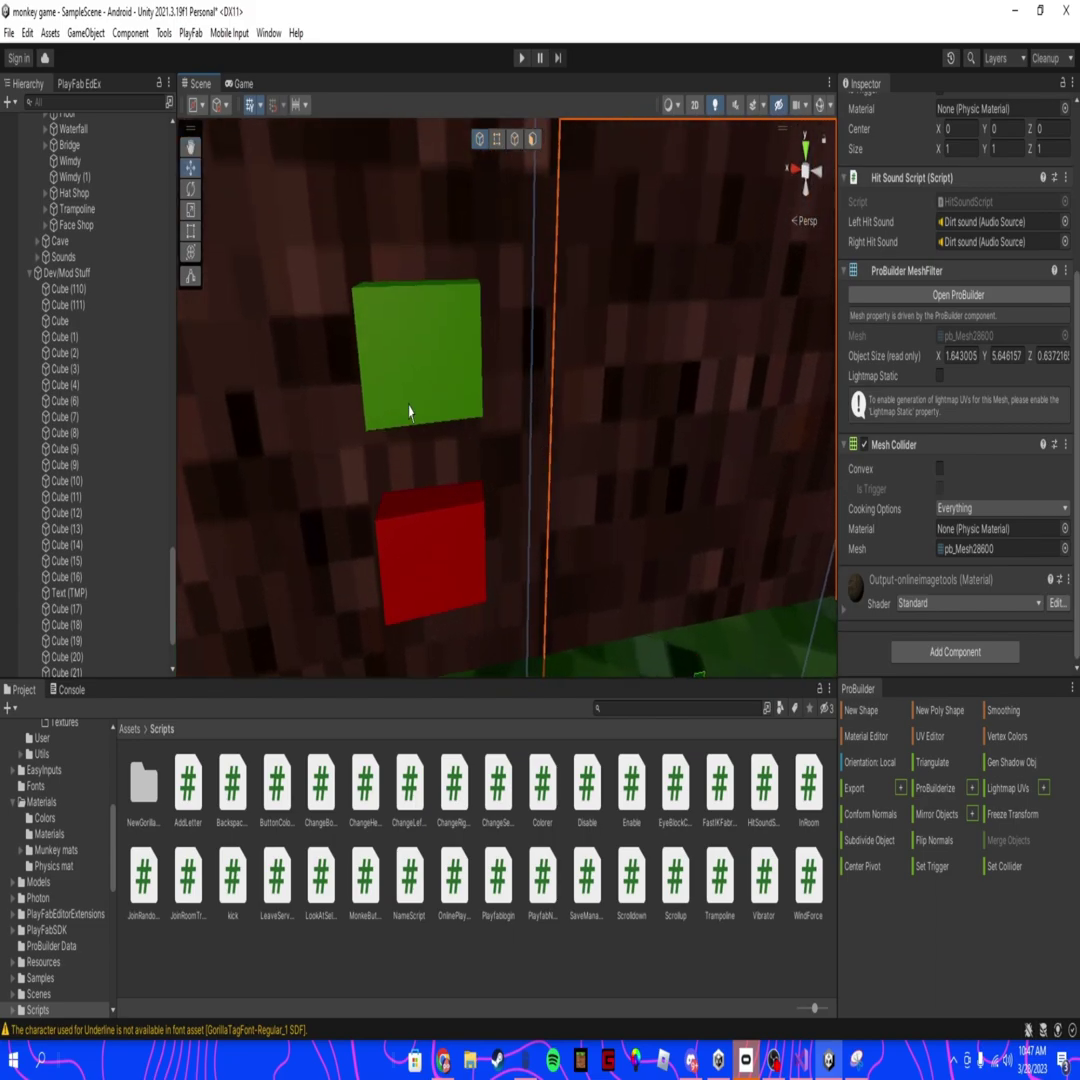
left_click(430, 380)
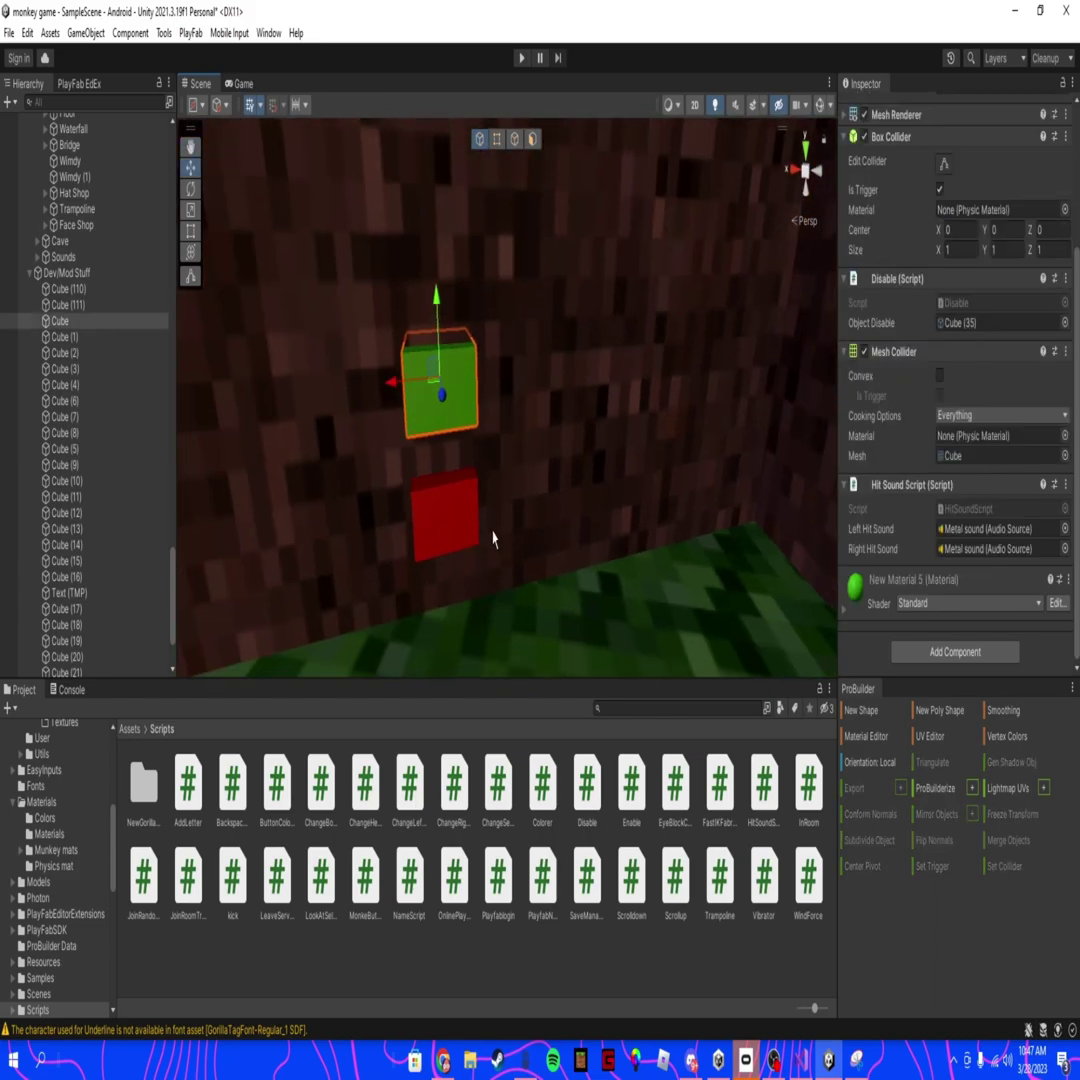
left_click_drag(450, 524, 520, 515, "alt")
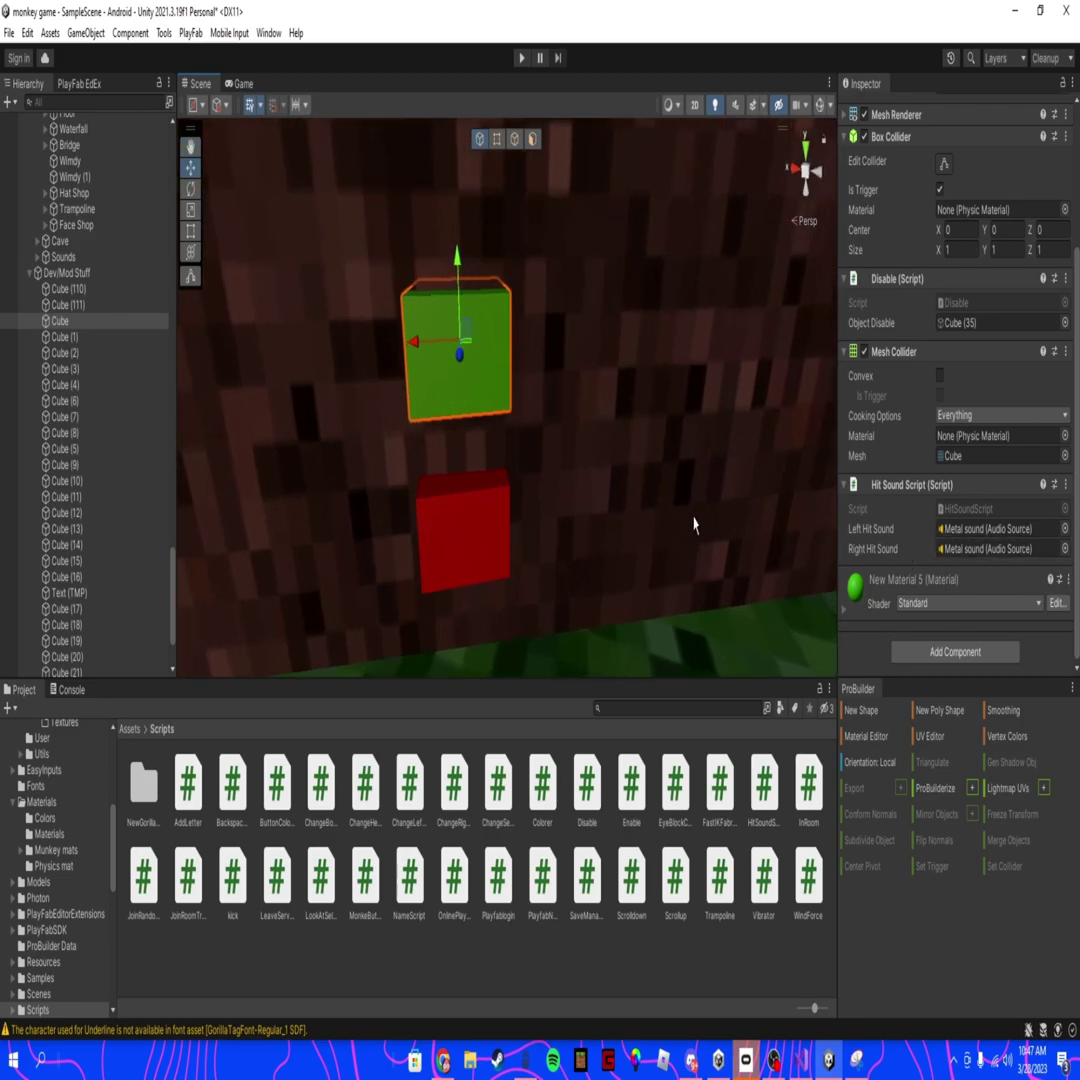
left_click_drag(658, 558, 673, 516, "alt")
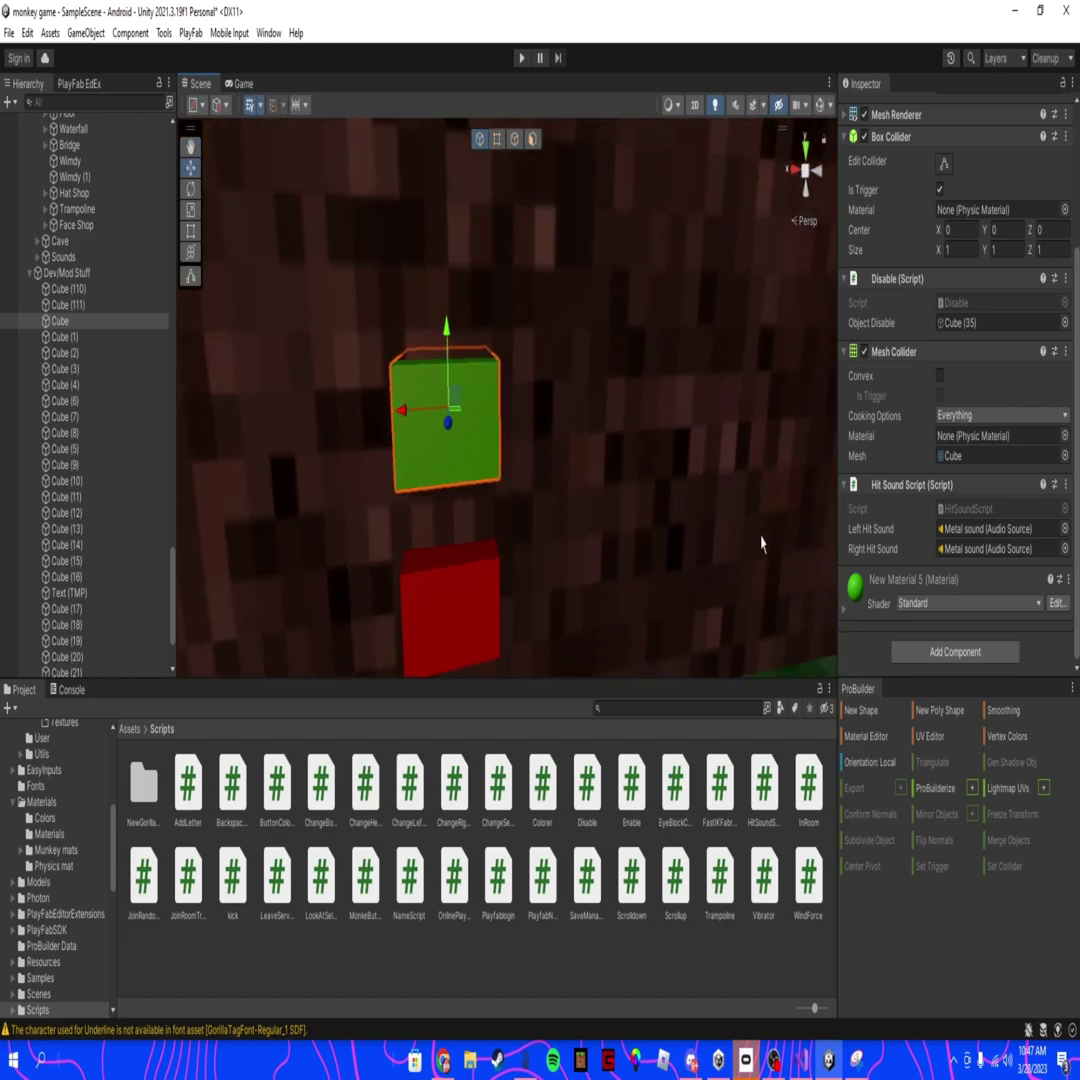
scroll(612, 535, "down", 8)
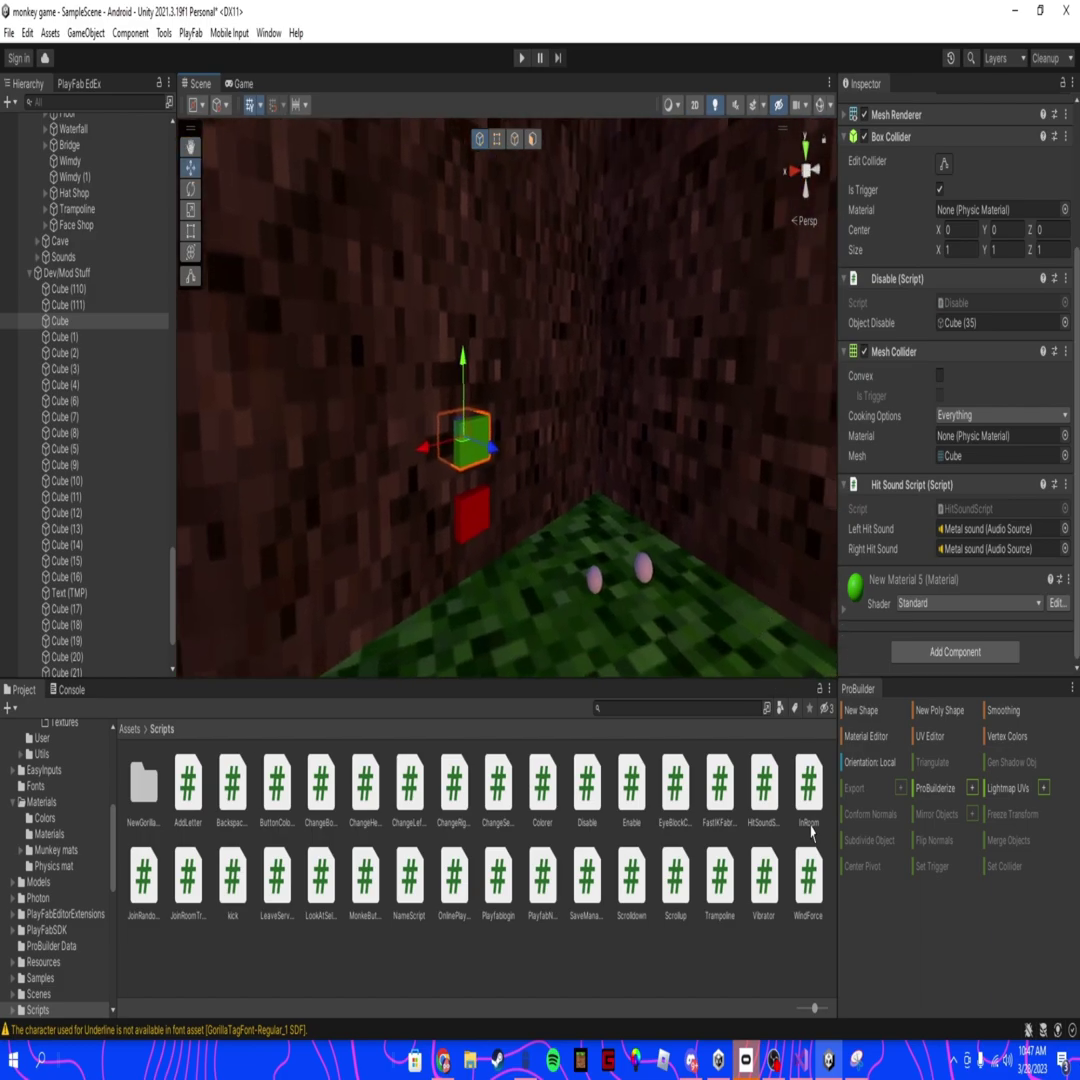